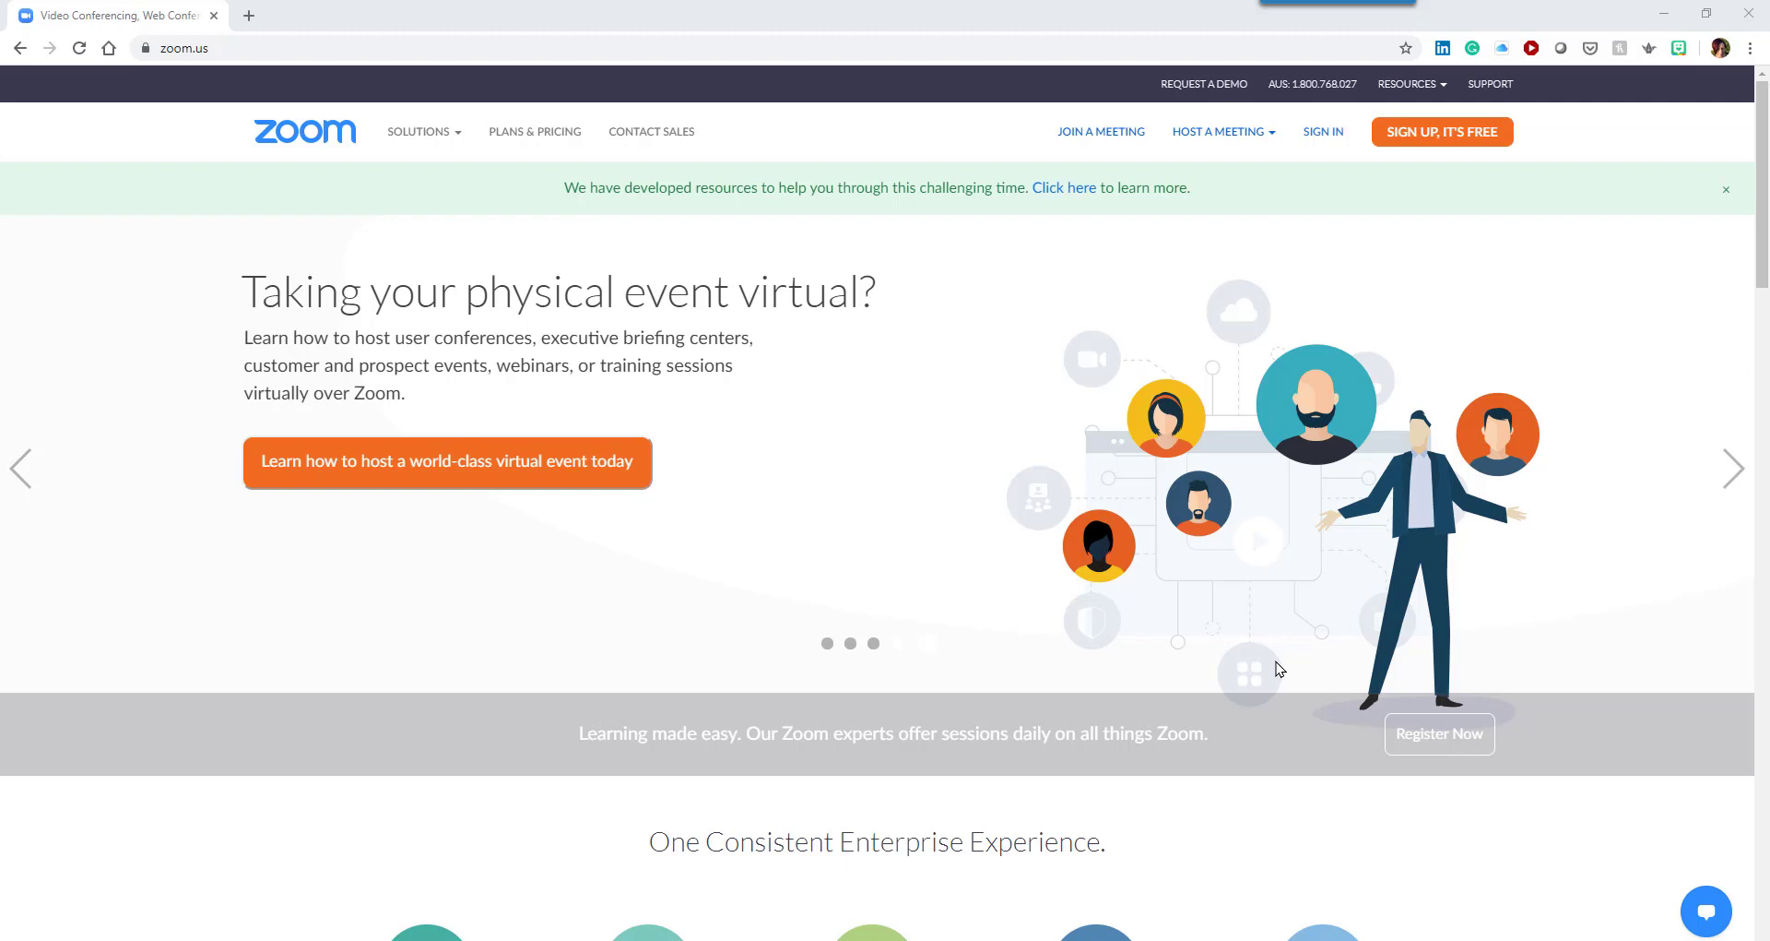
On adelaide.zoom.us, start scheduling a meeting with topic "My Zoom Test Meeting" and description "Thi Meeting occurs once a week on Tuesday".
click(590, 45)
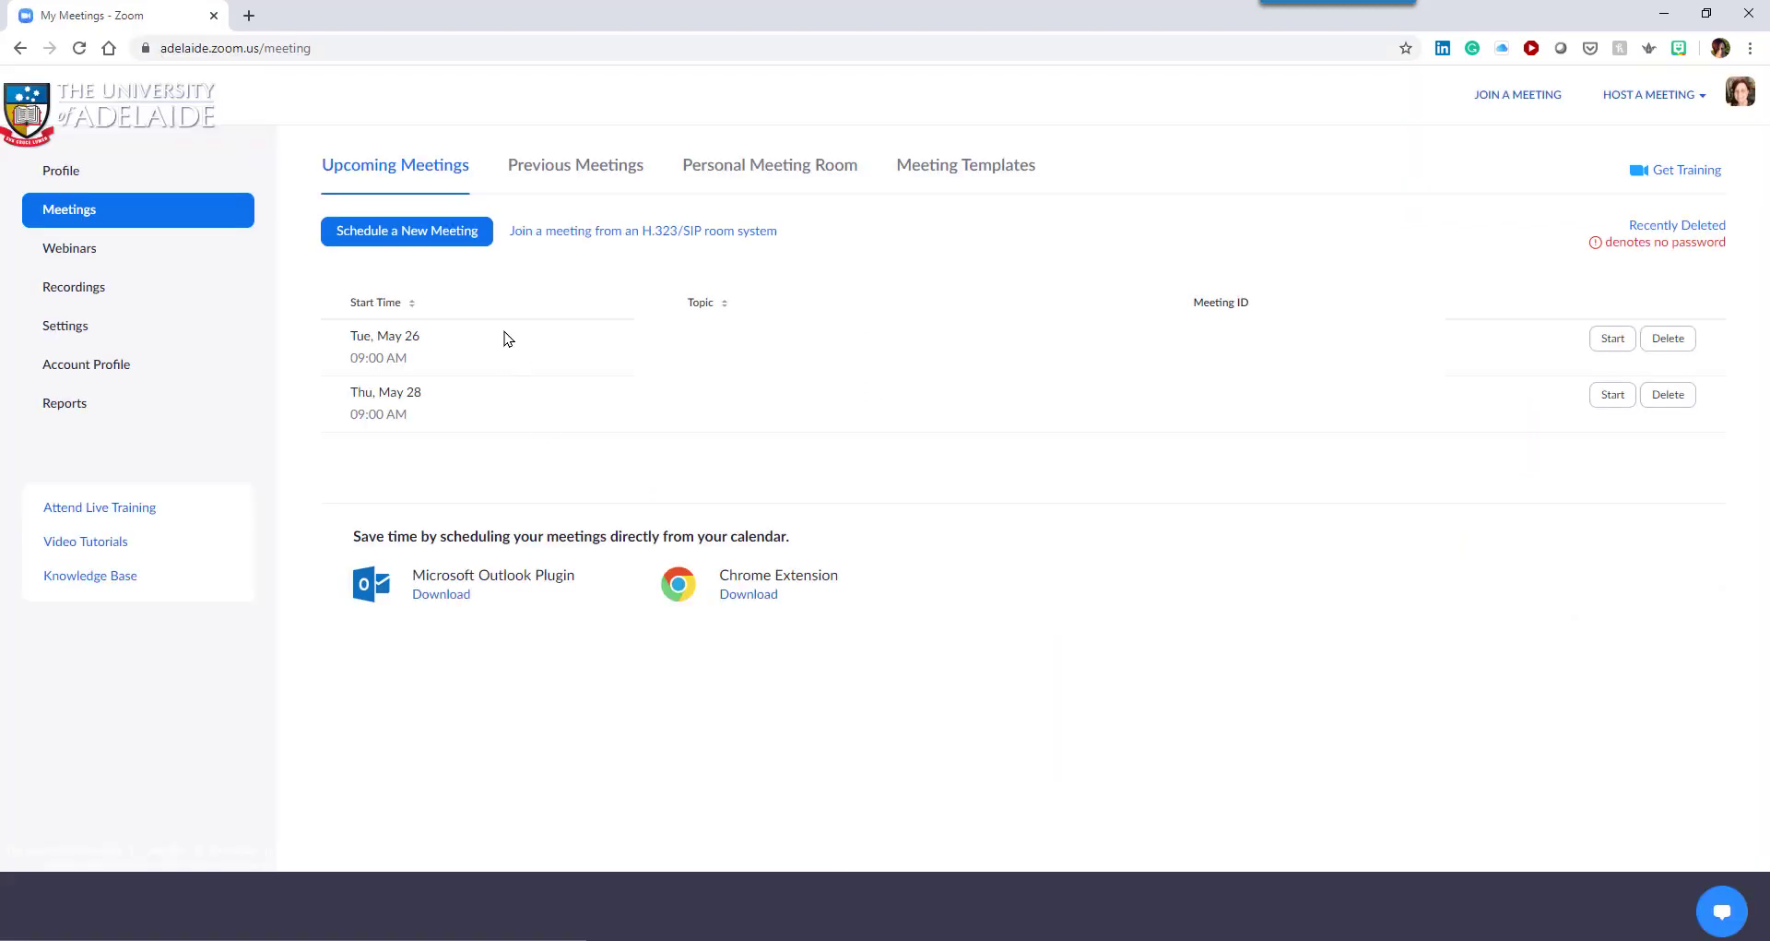
click(445, 236)
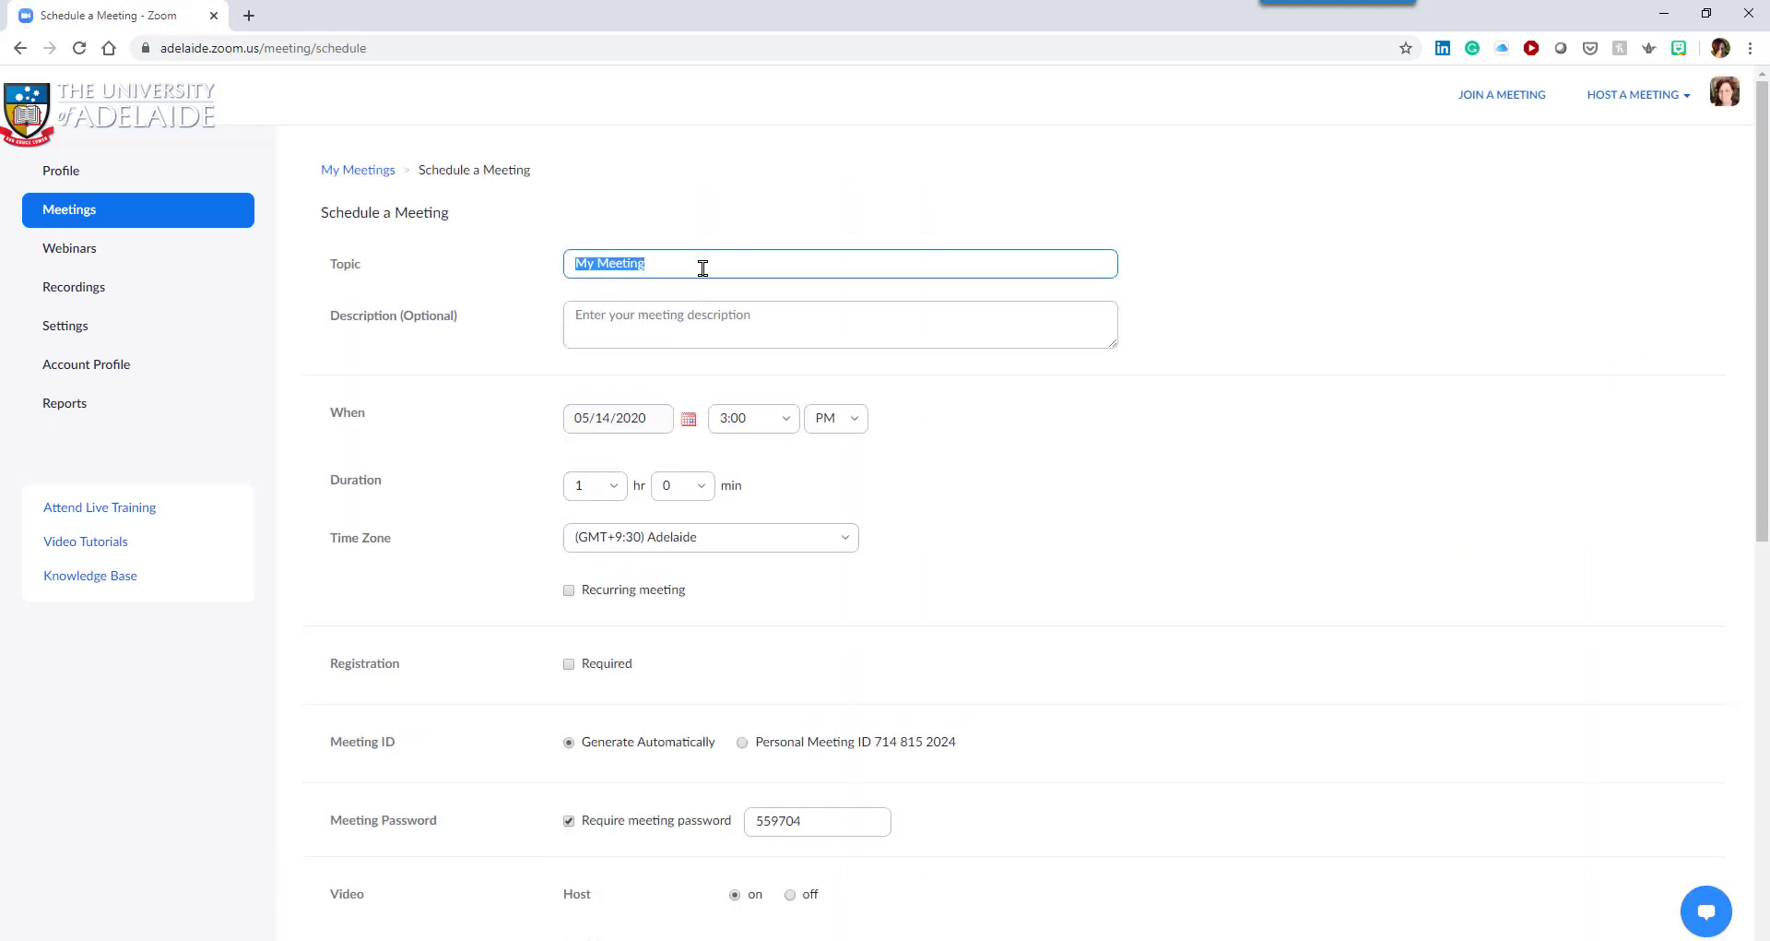
text(My Zoom Test Meeting)
click(714, 316)
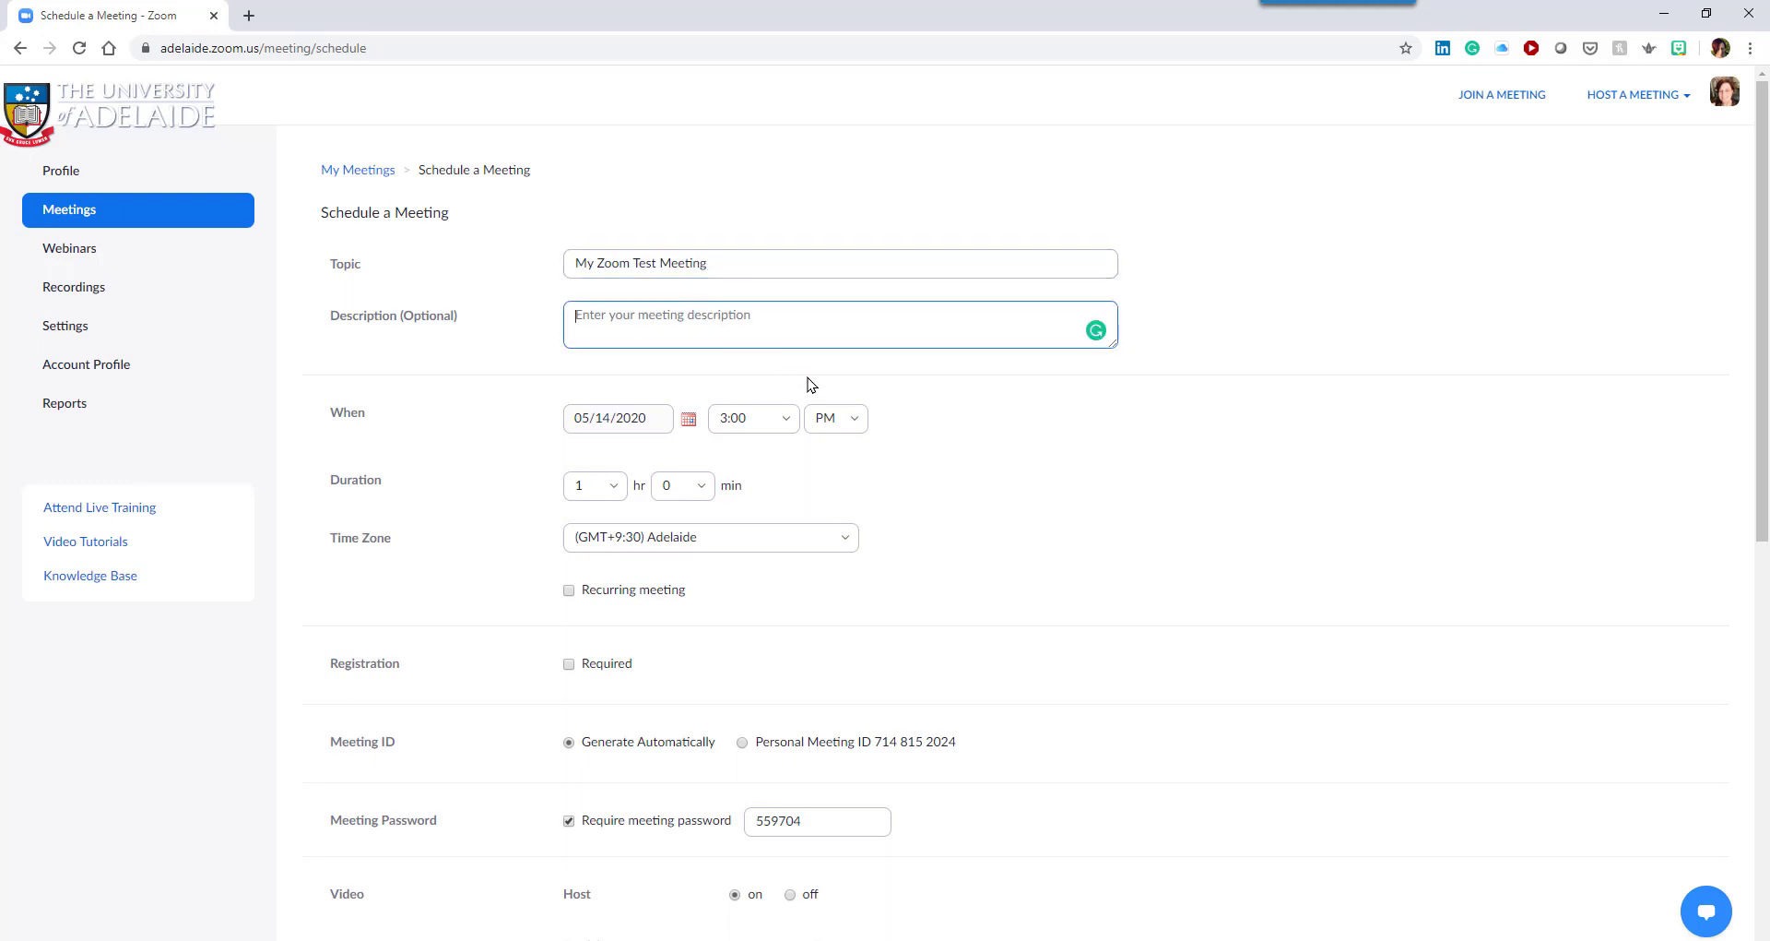
text(Thi Meeting occurs once a week on Tuesday)
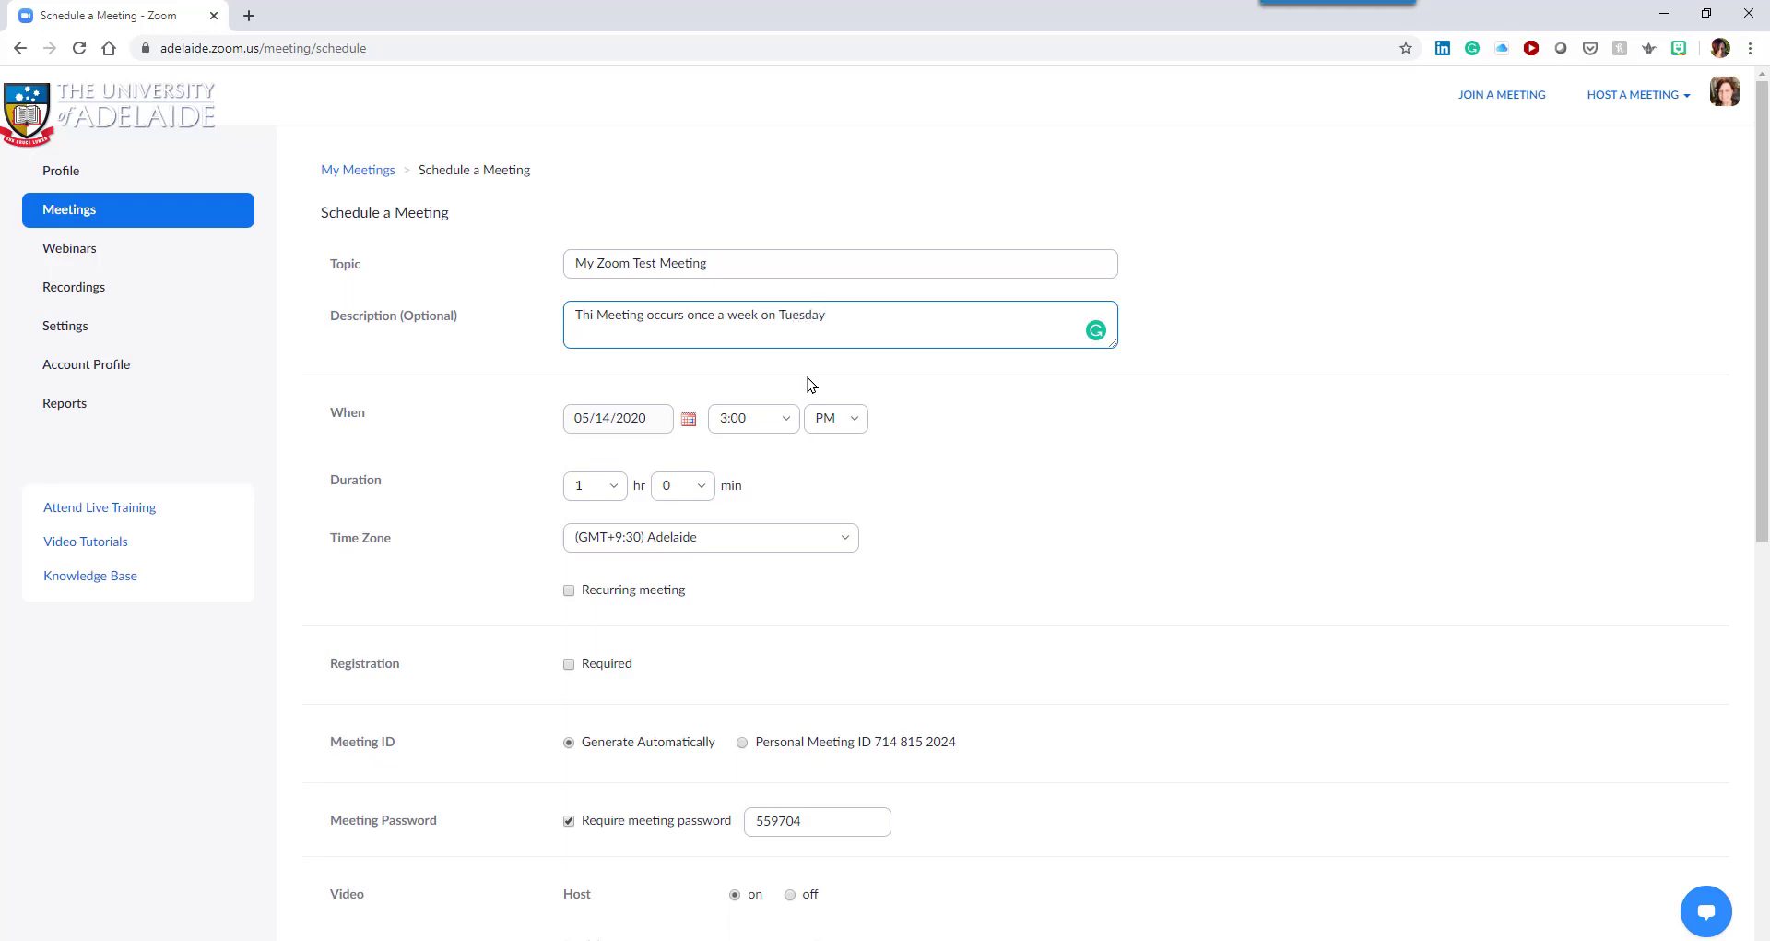
Set the meeting date to 05/19/2020 and check the available time zones.
click(689, 419)
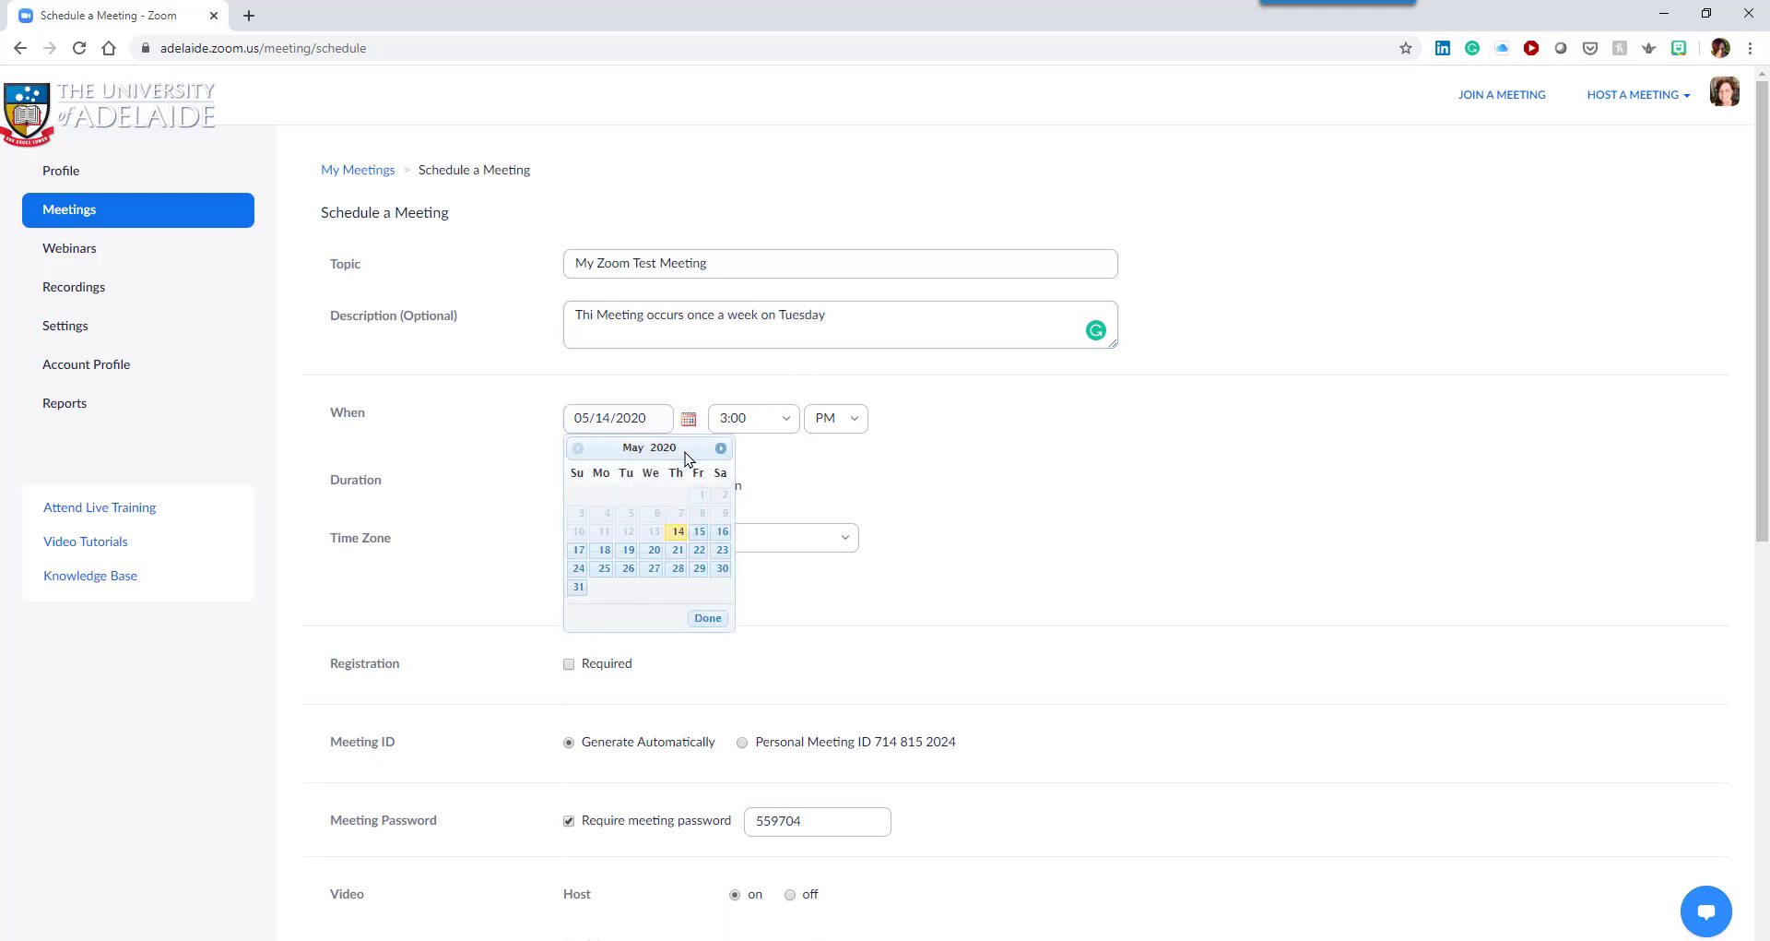
click(627, 550)
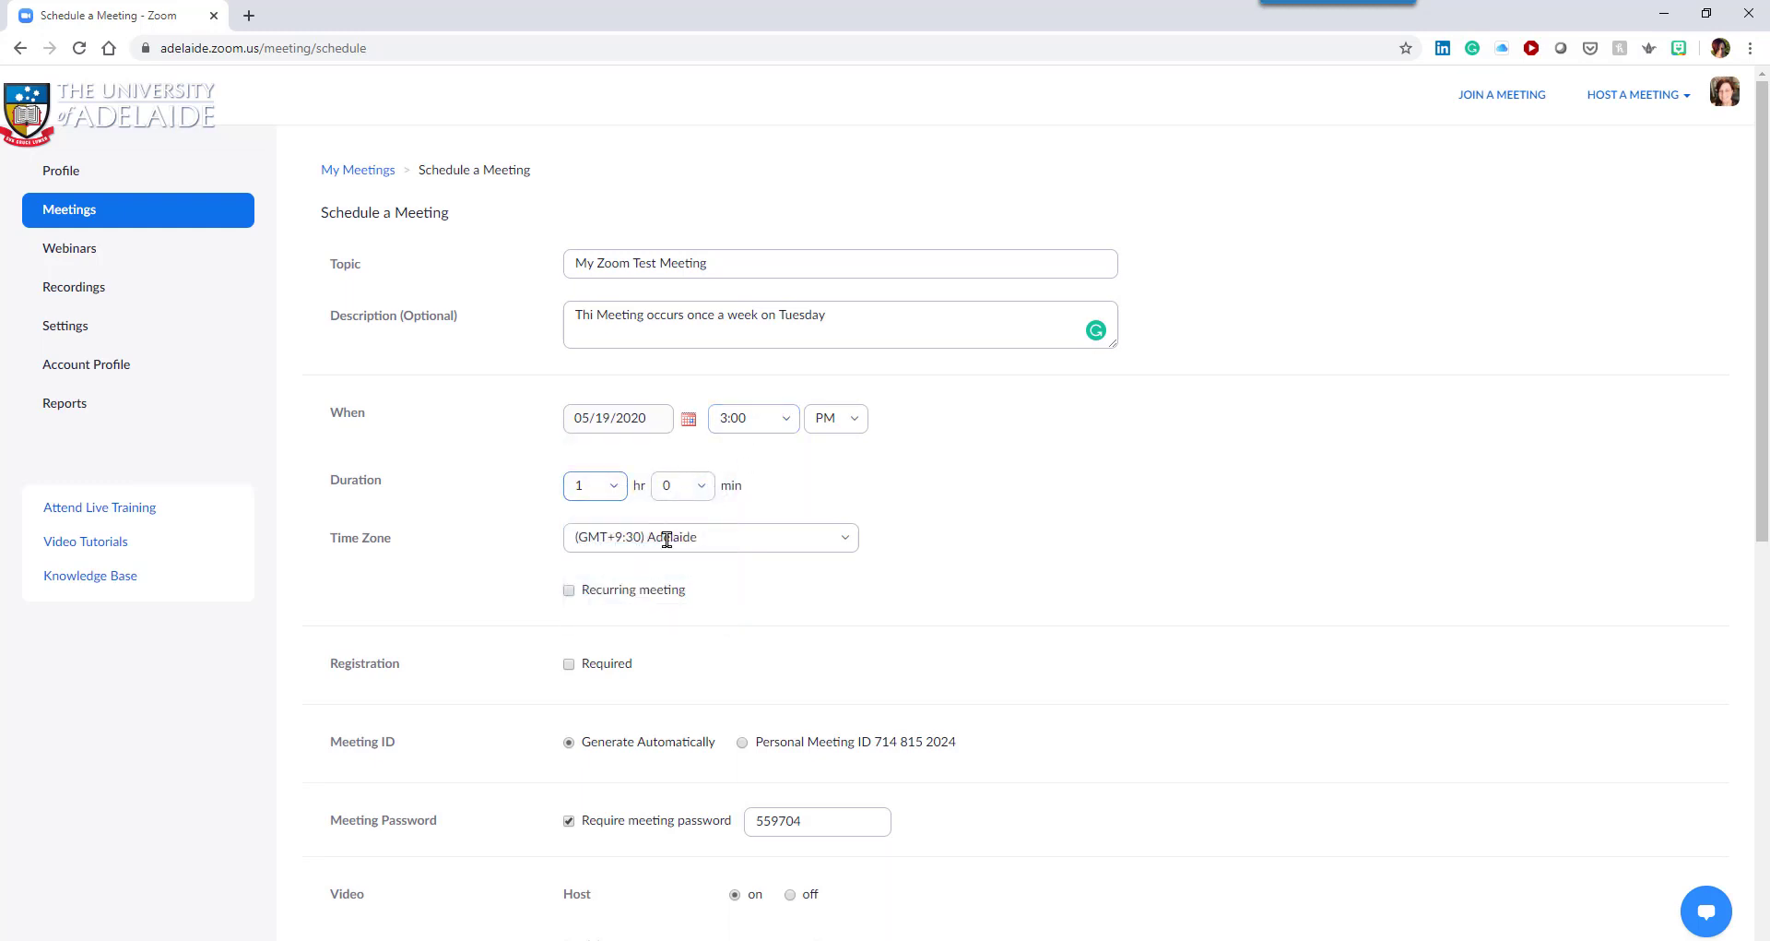
click(826, 539)
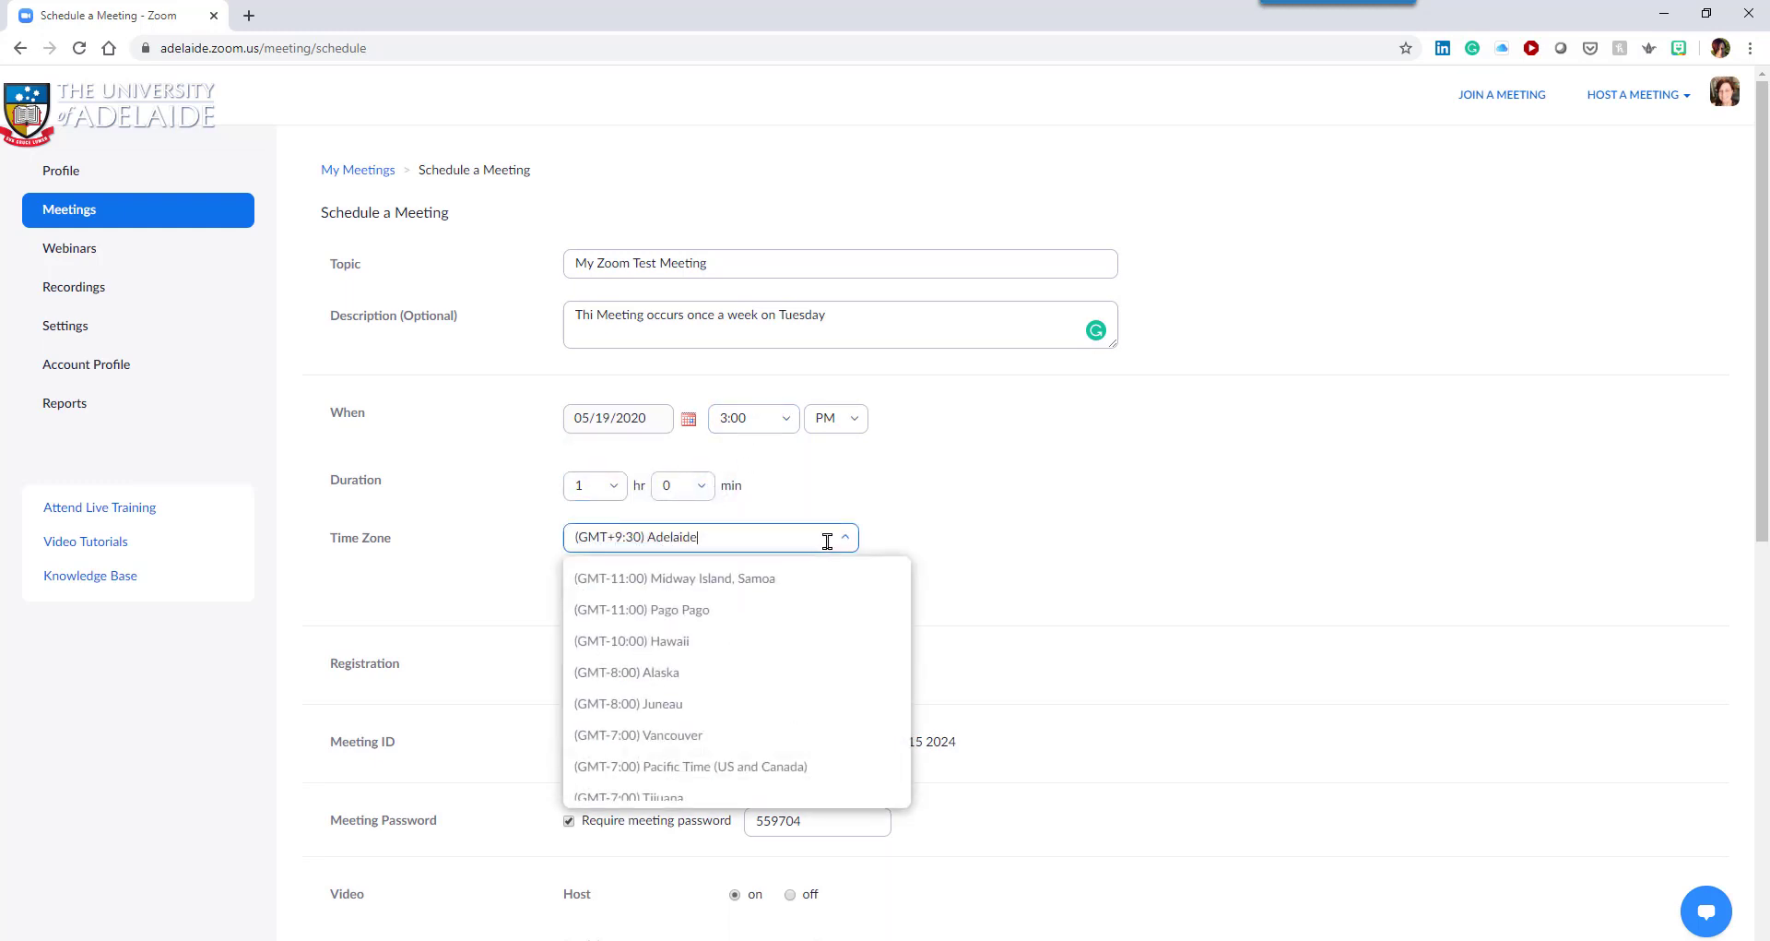
click(1021, 522)
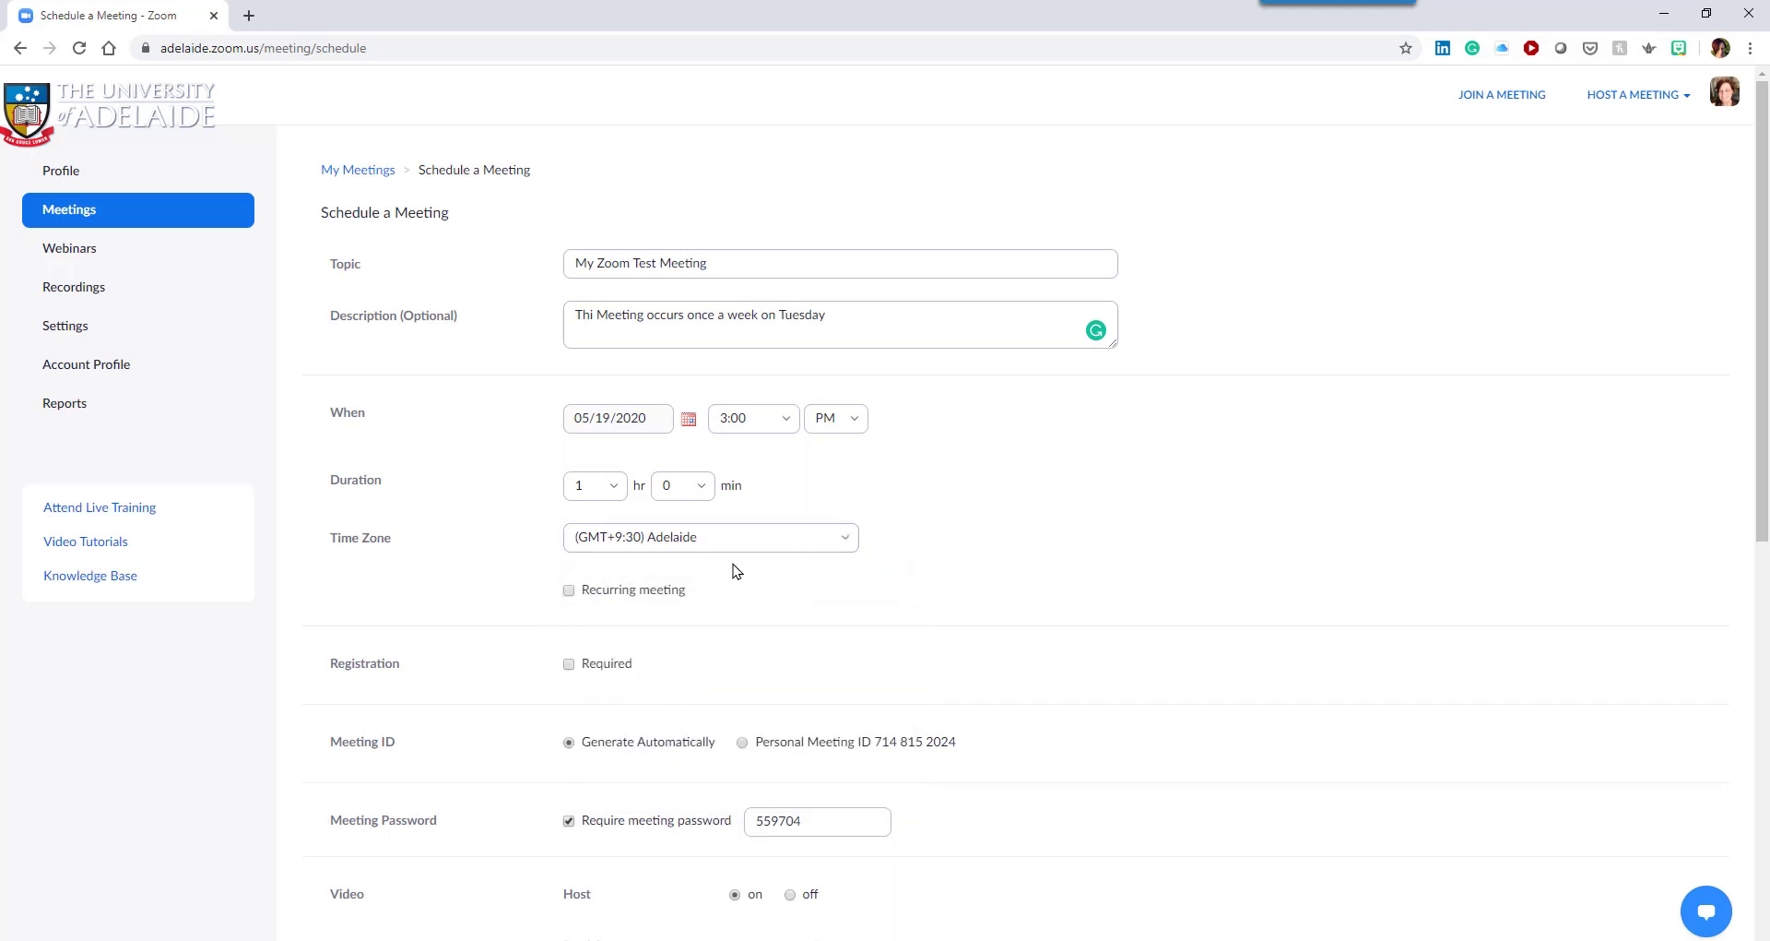
Make the meeting recur weekly and end the series after 4 occurrences.
click(569, 590)
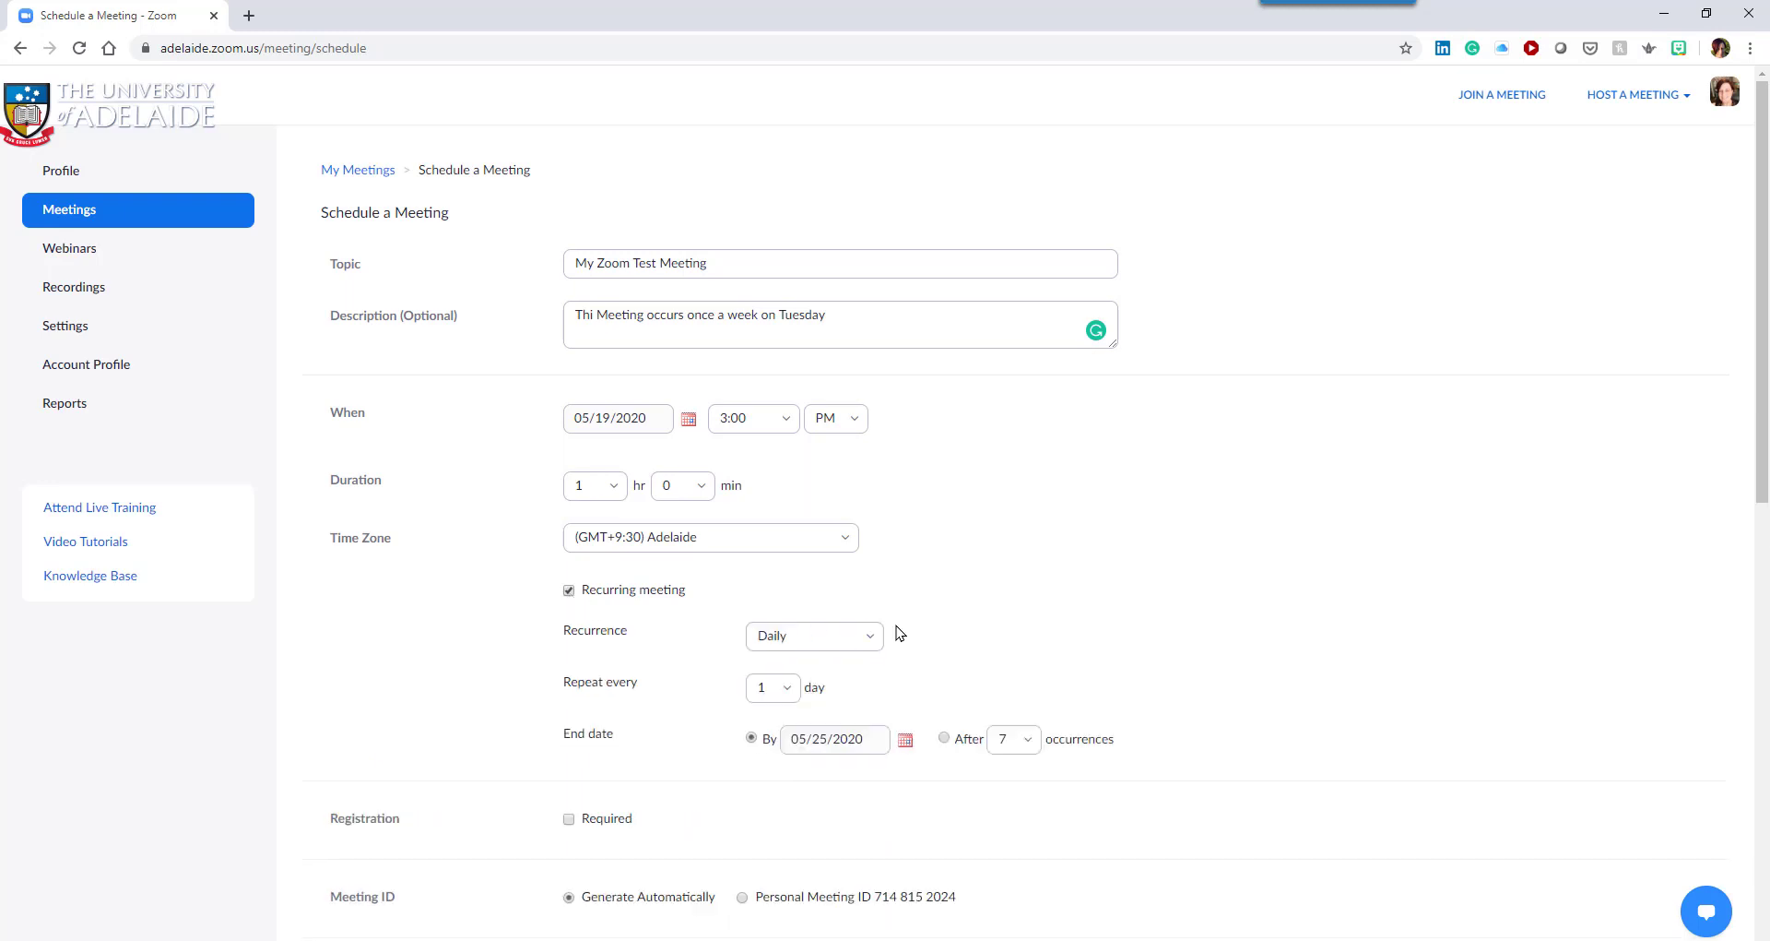
click(867, 634)
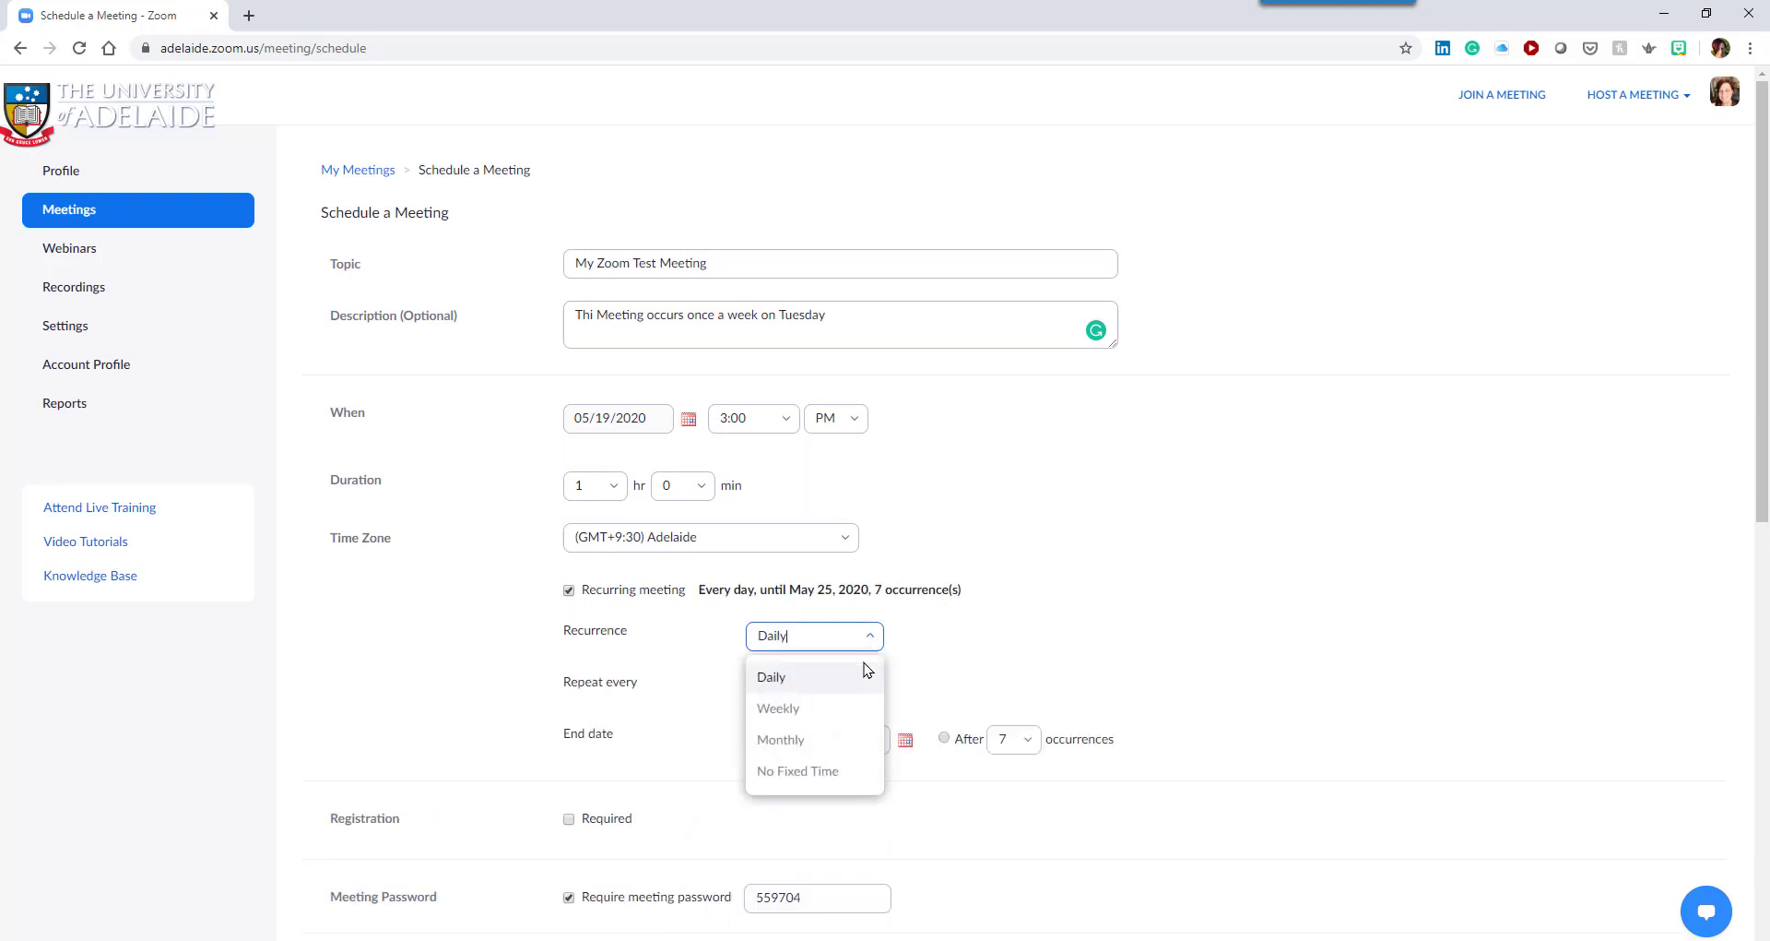
click(858, 709)
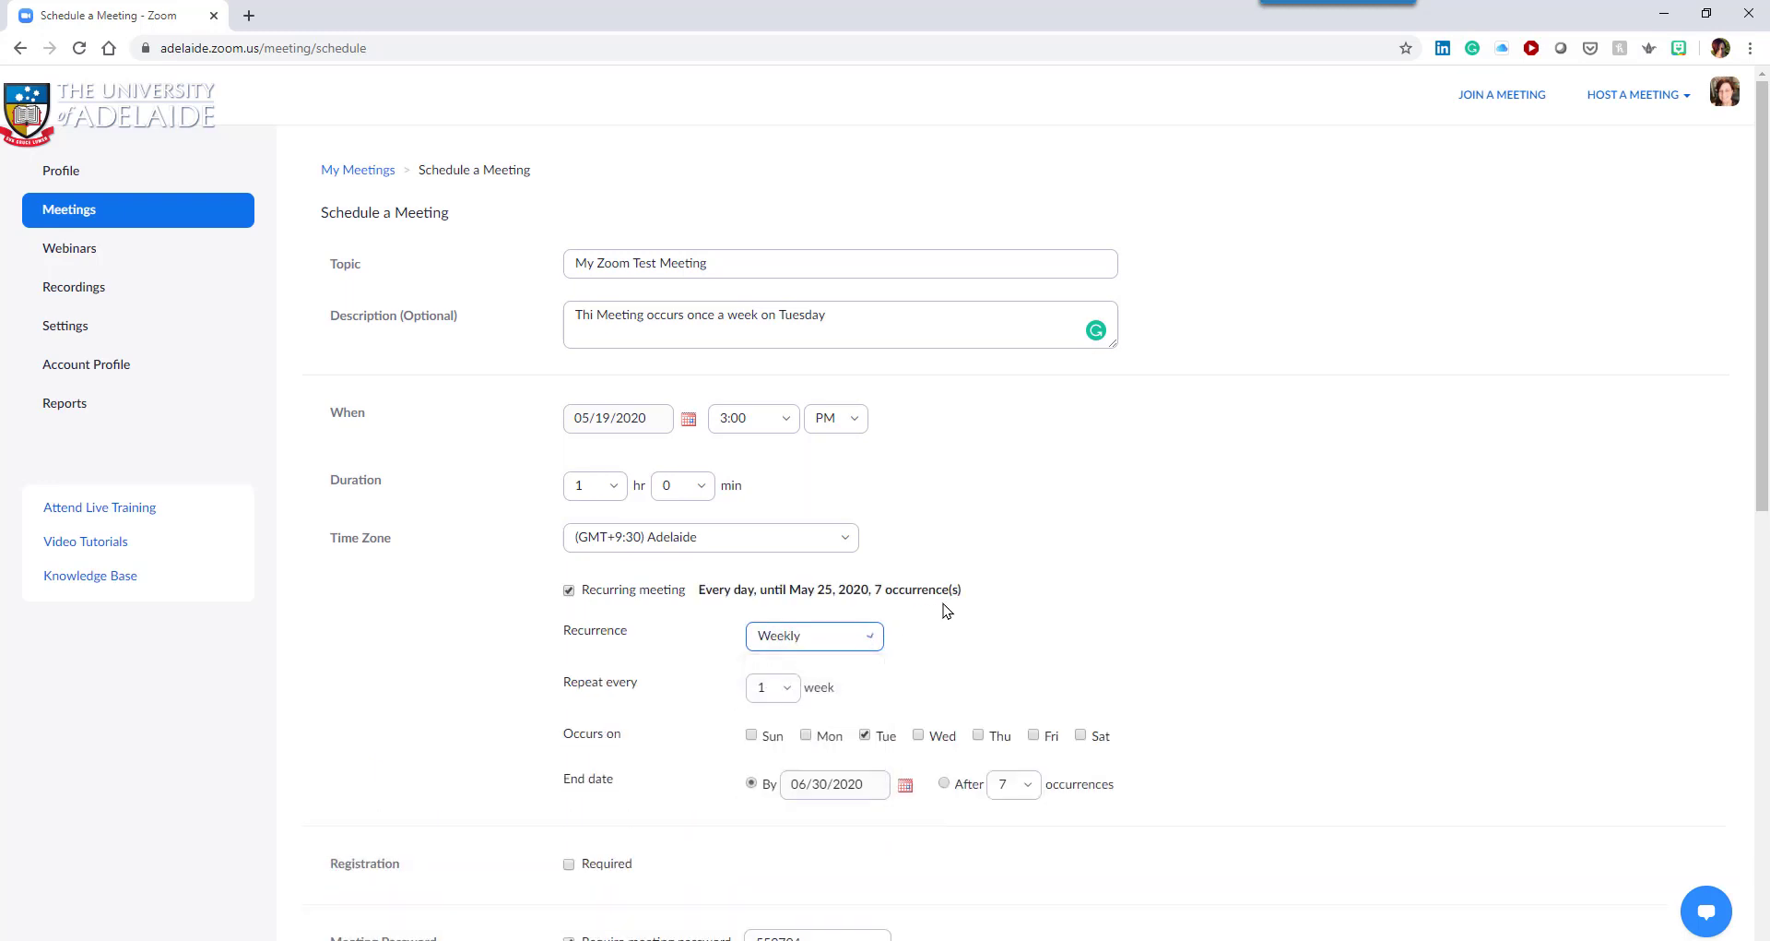
drag(915, 593, 1030, 601)
click(1024, 616)
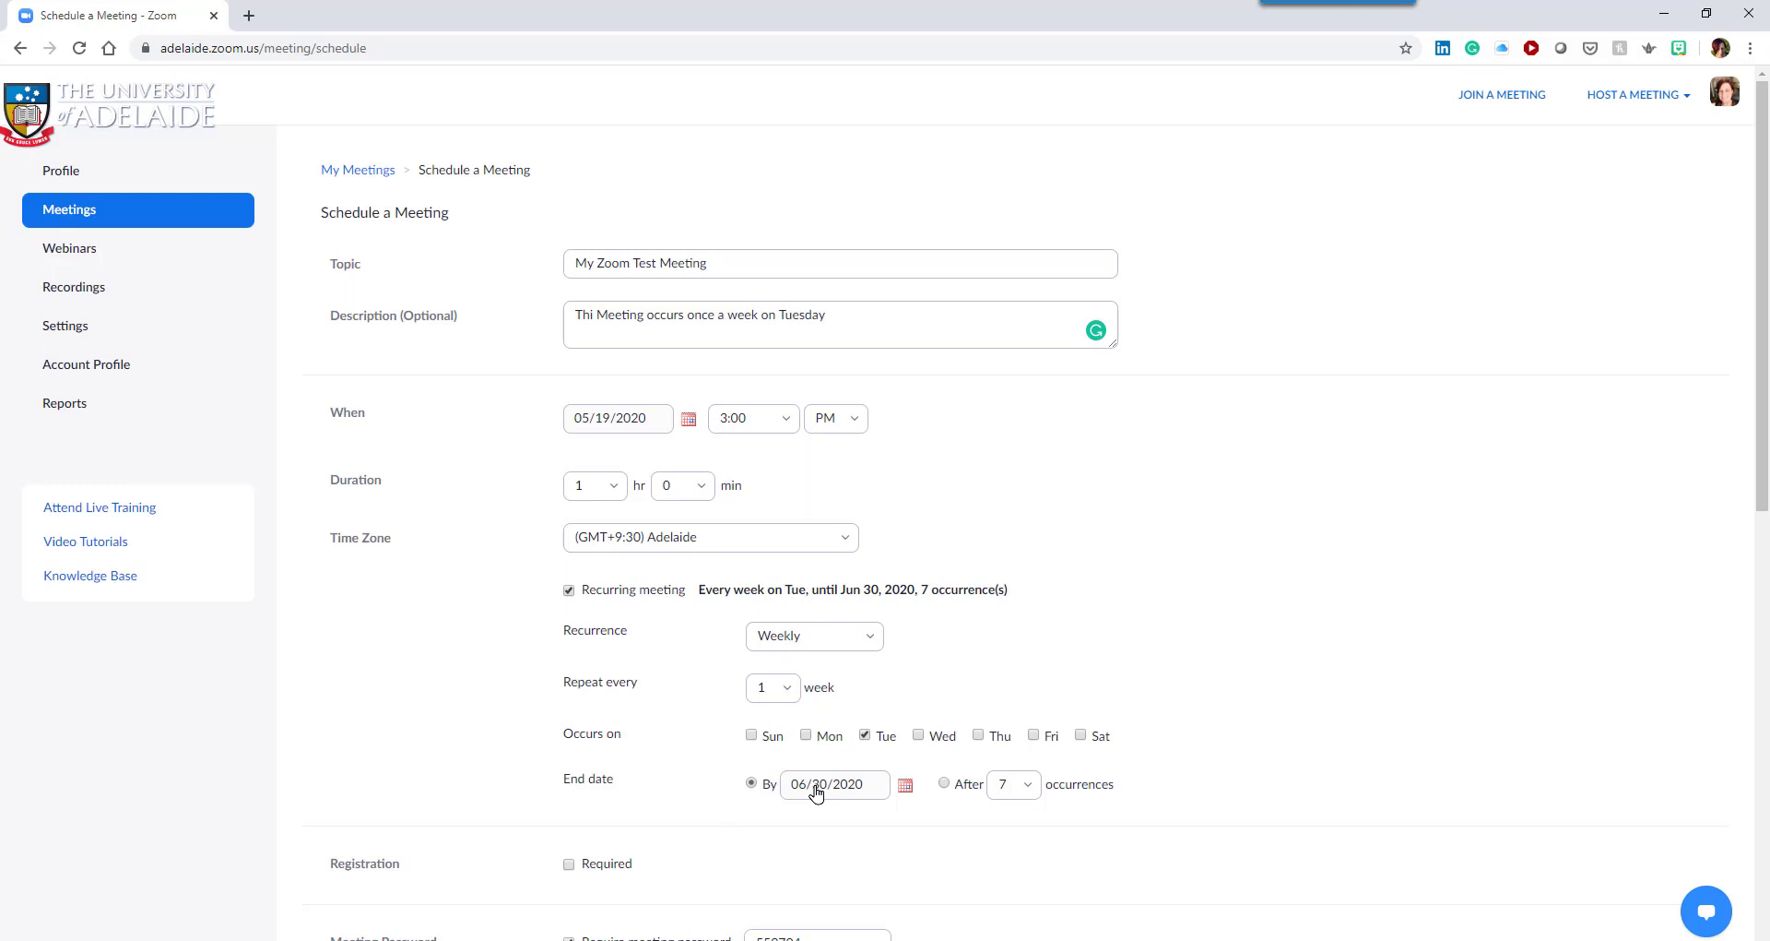
click(944, 783)
click(1027, 785)
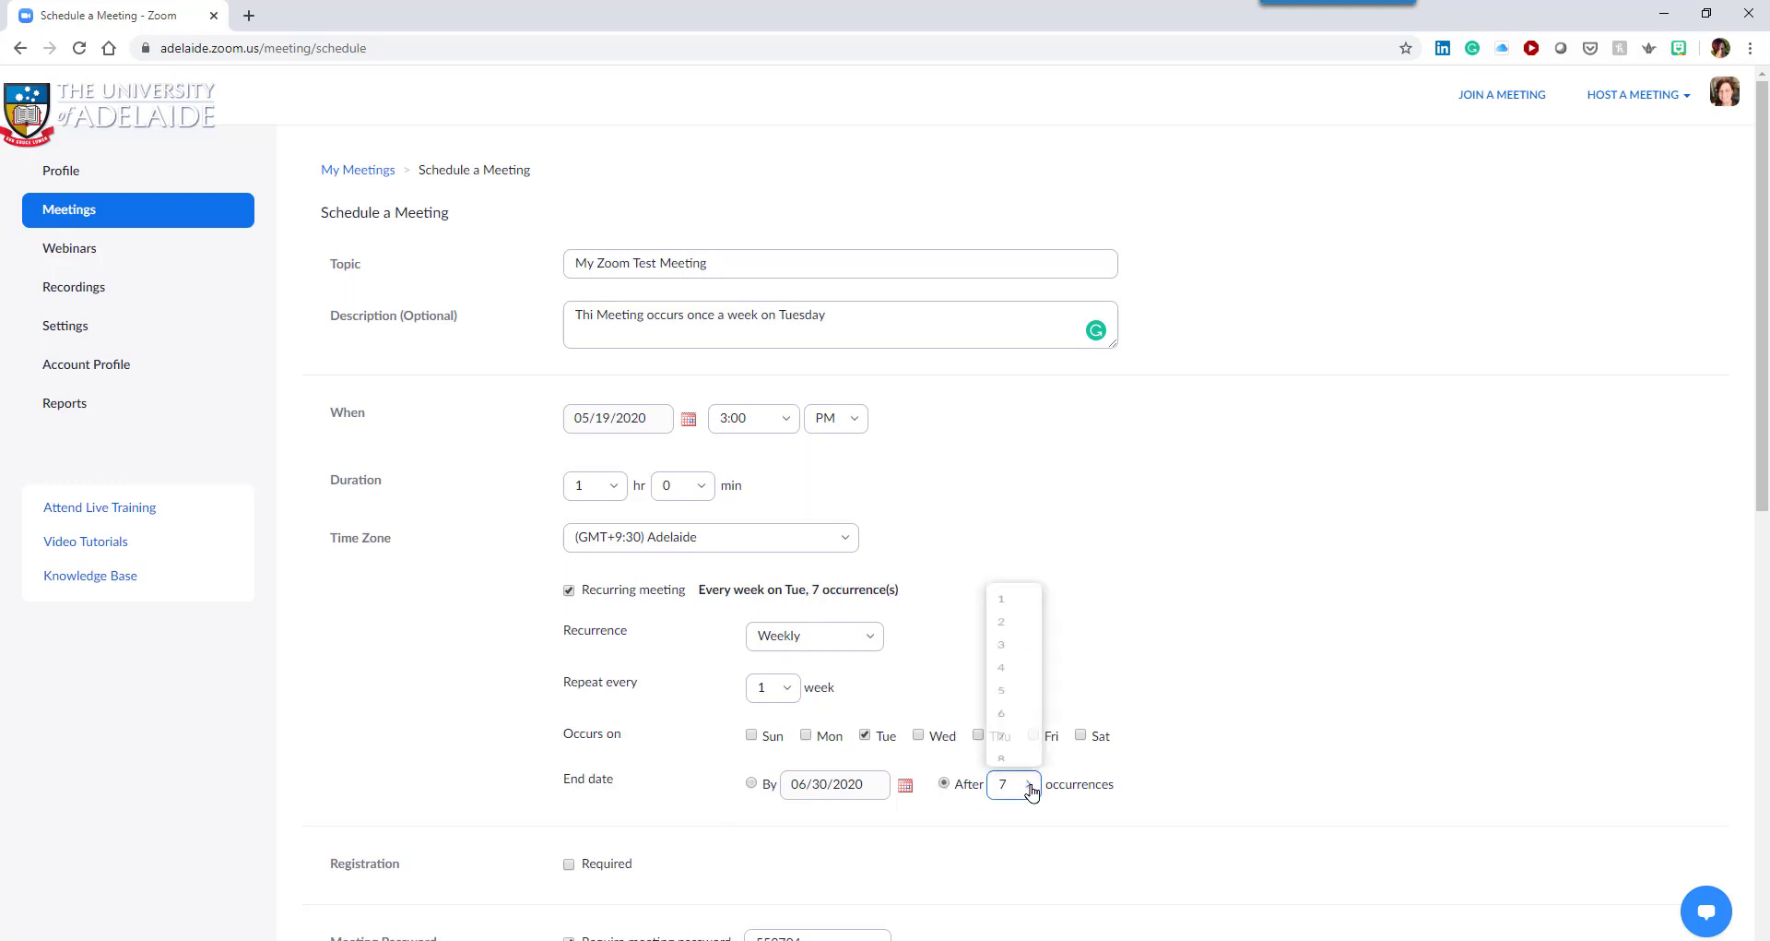
click(1001, 631)
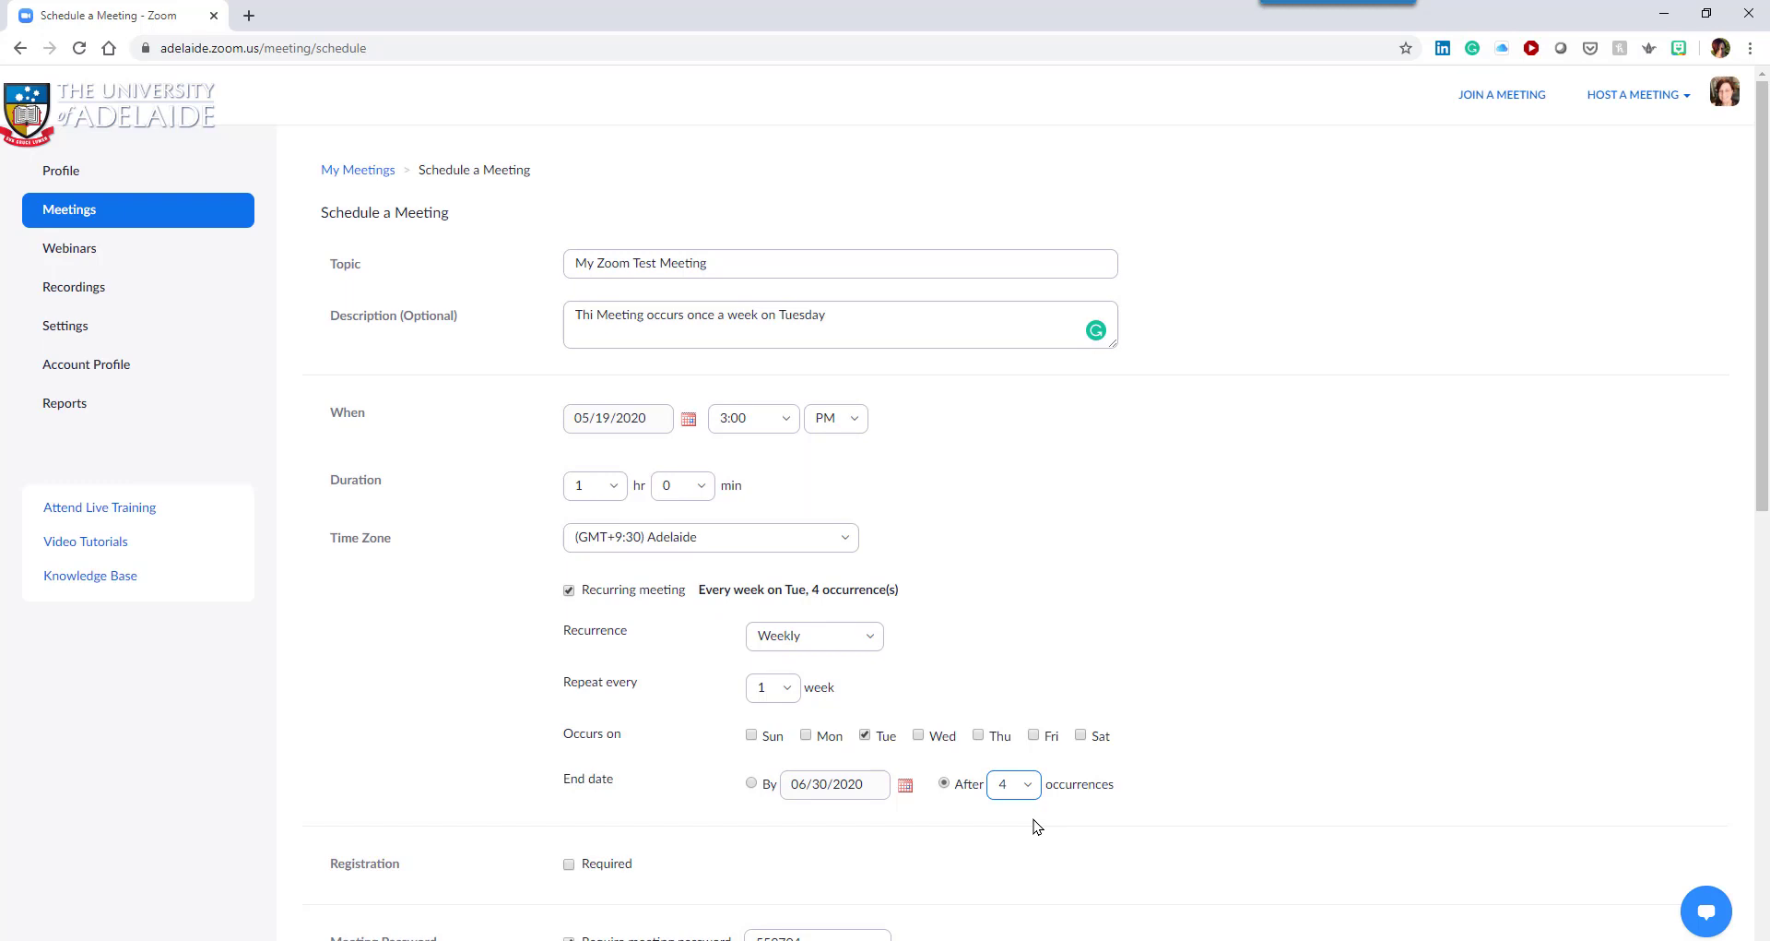
Require attendees to register for the meeting.
scroll(731, 703, down, 2)
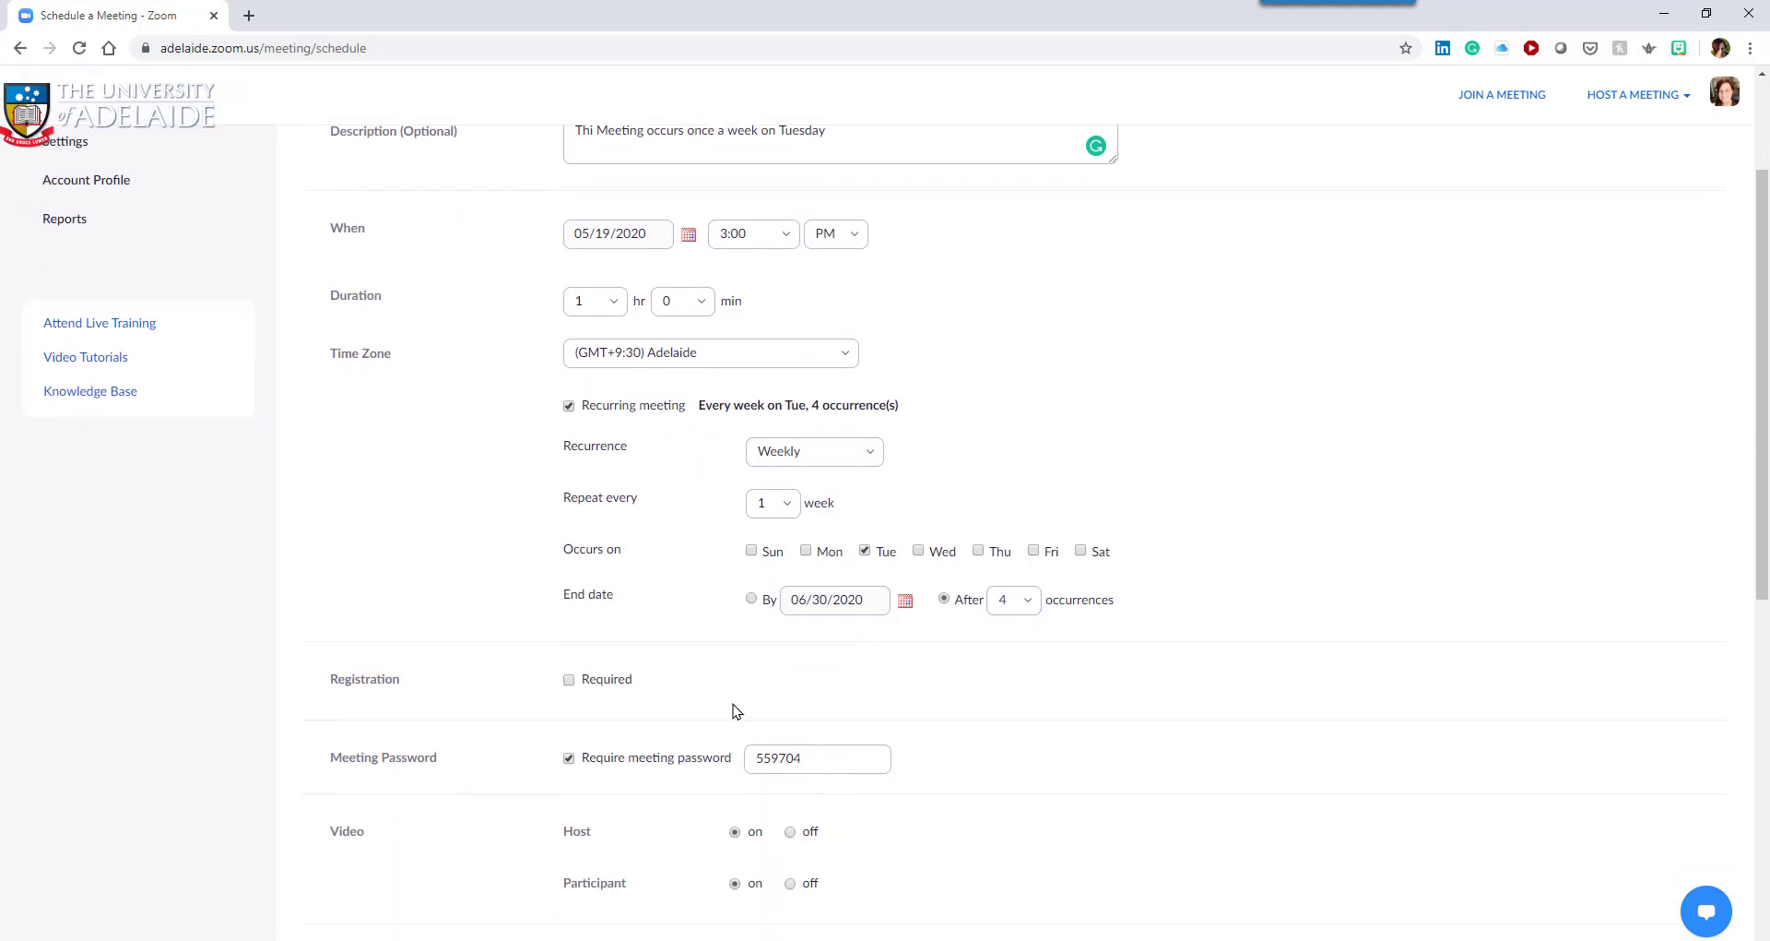
click(569, 680)
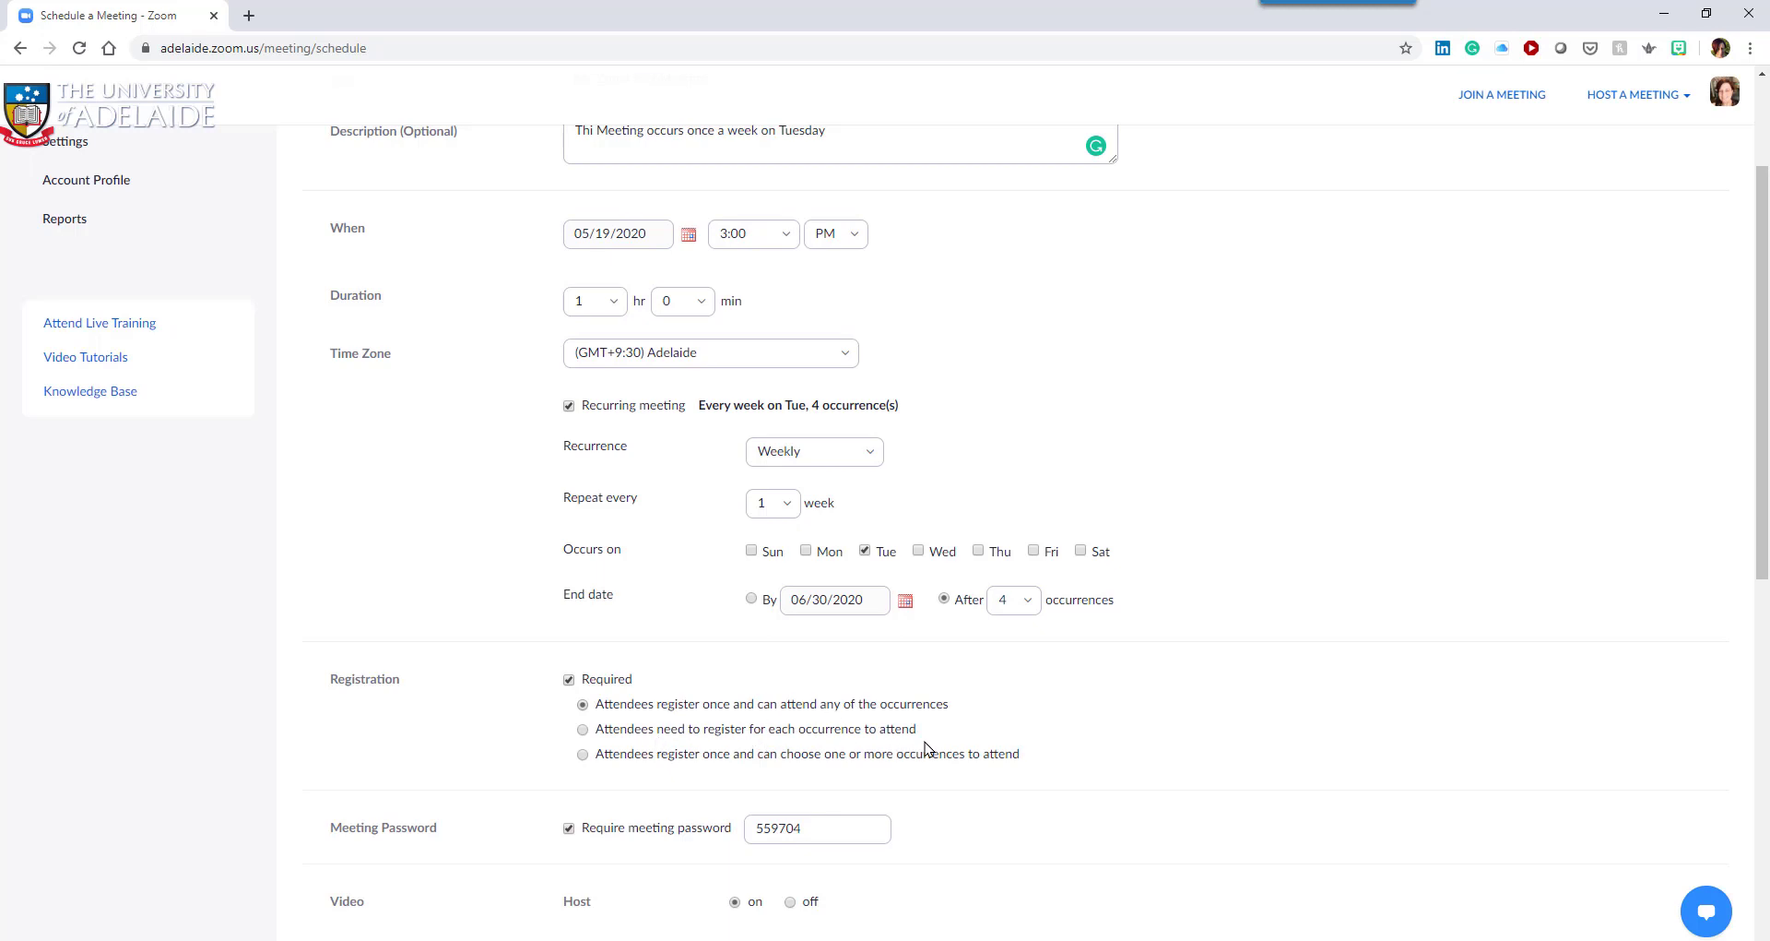
Examine the countries and regions offered for global dial-in under the audio settings, and close the list without saving.
scroll(1039, 766, down, 2)
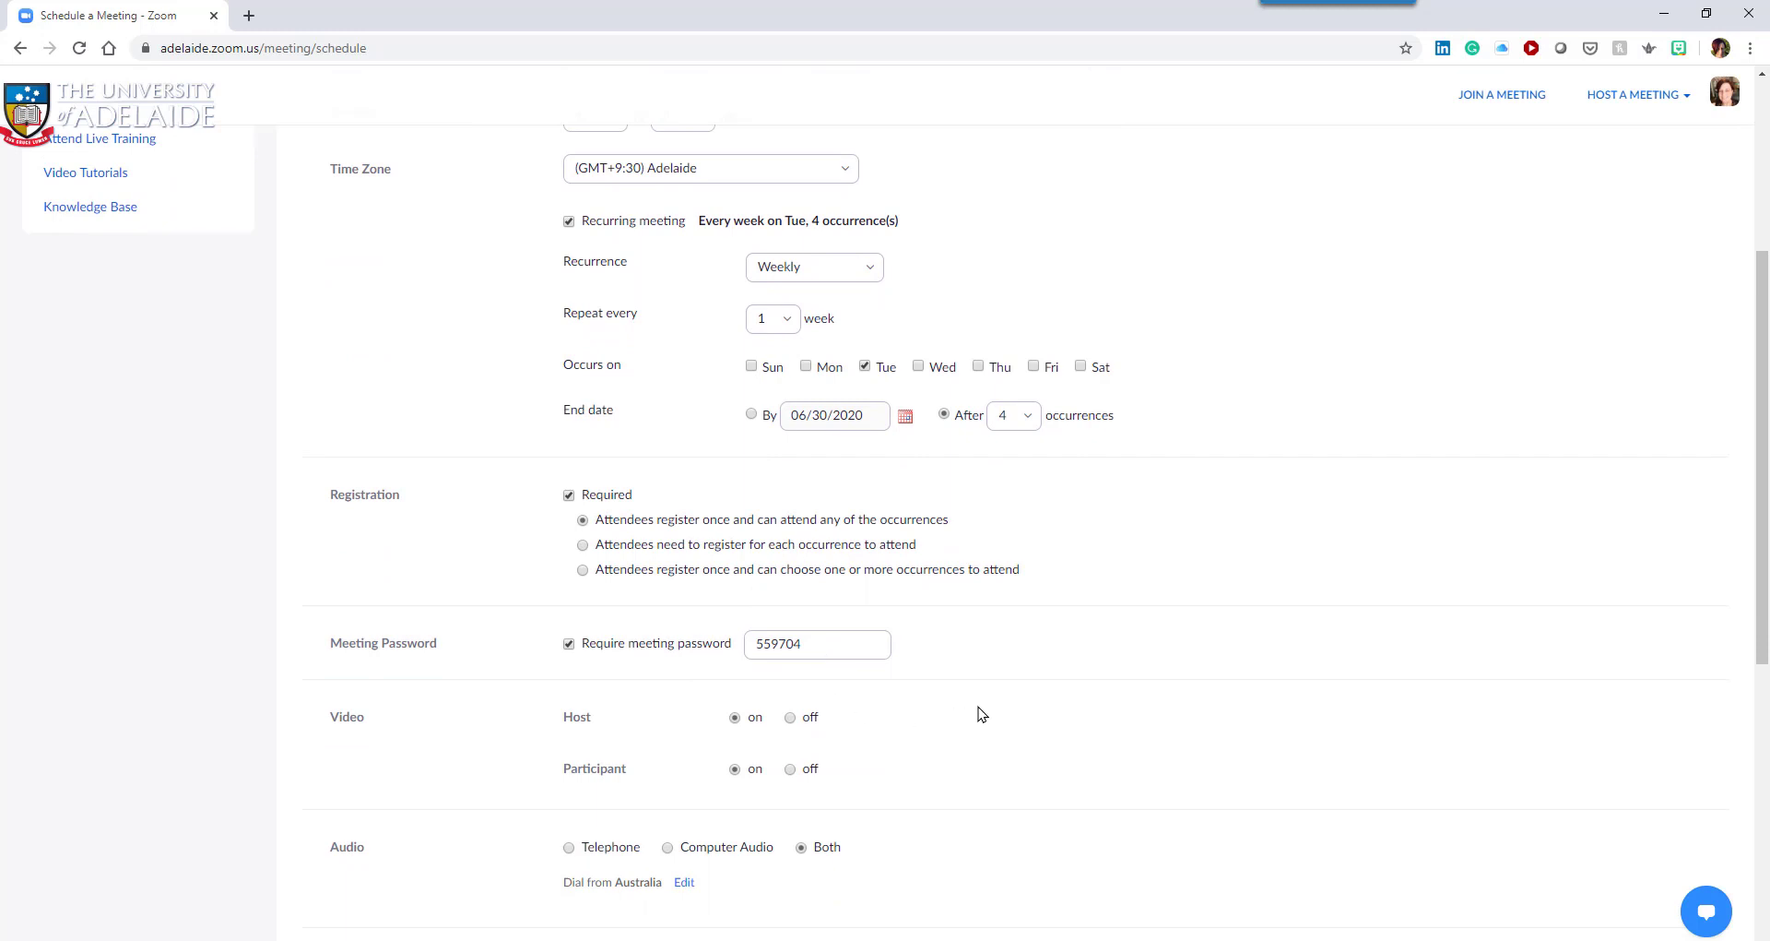
scroll(982, 714, down, 1)
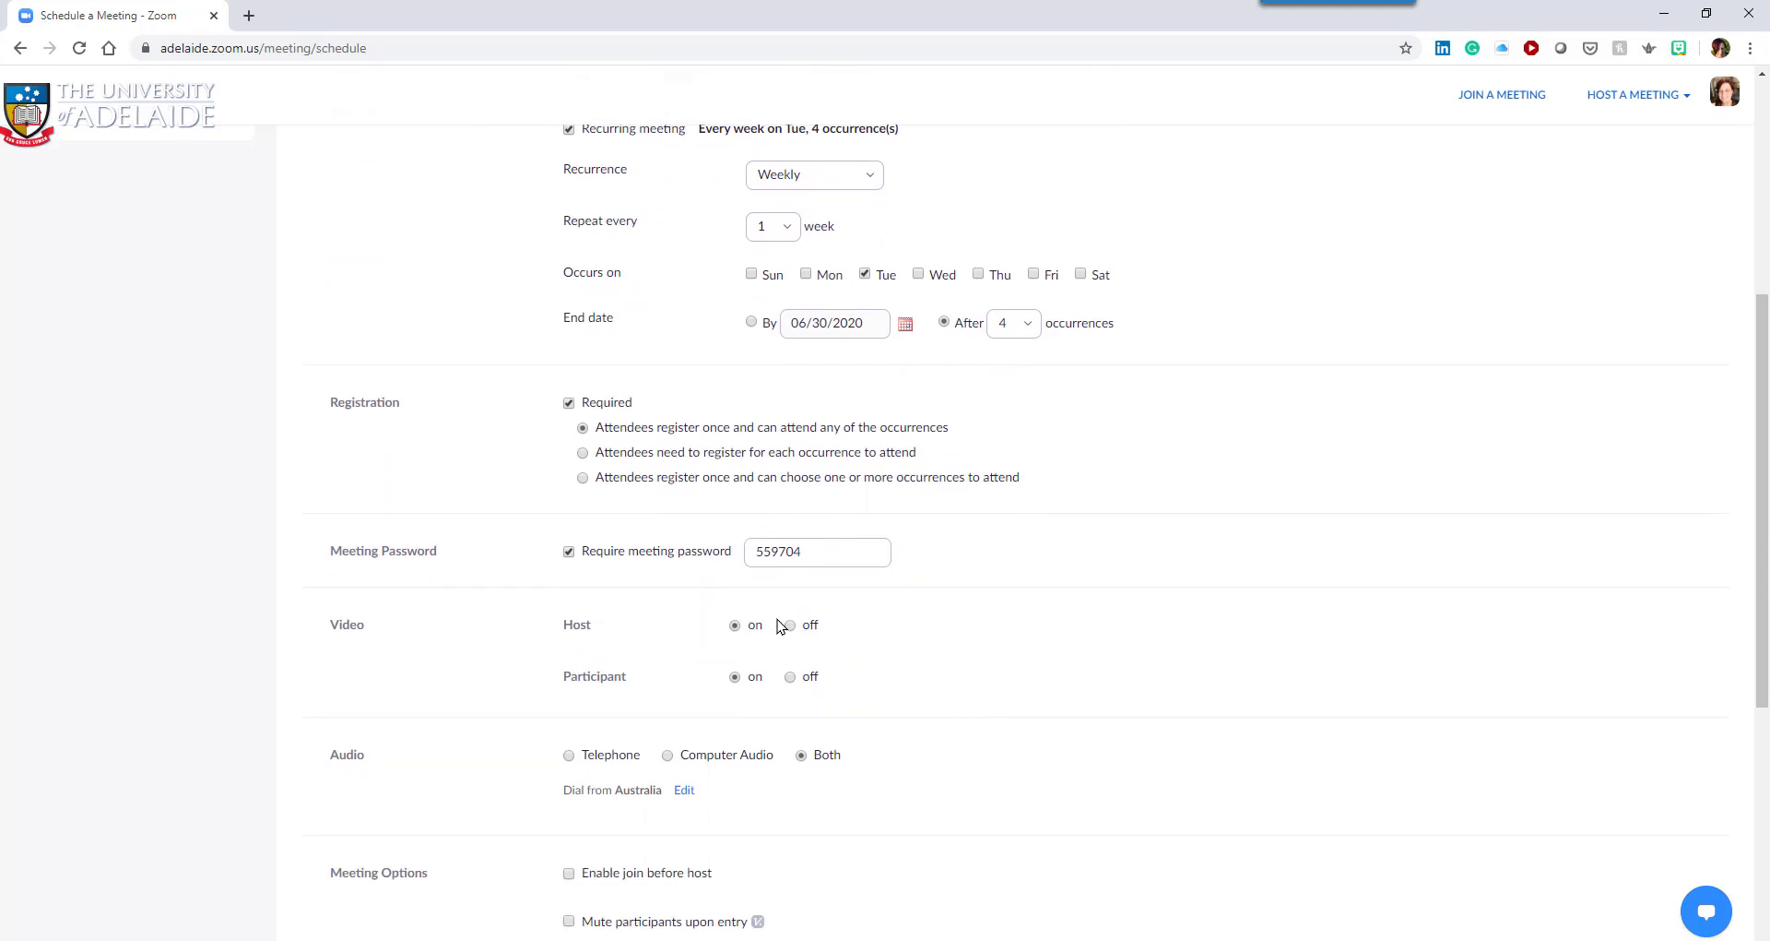
scroll(955, 658, down, 2)
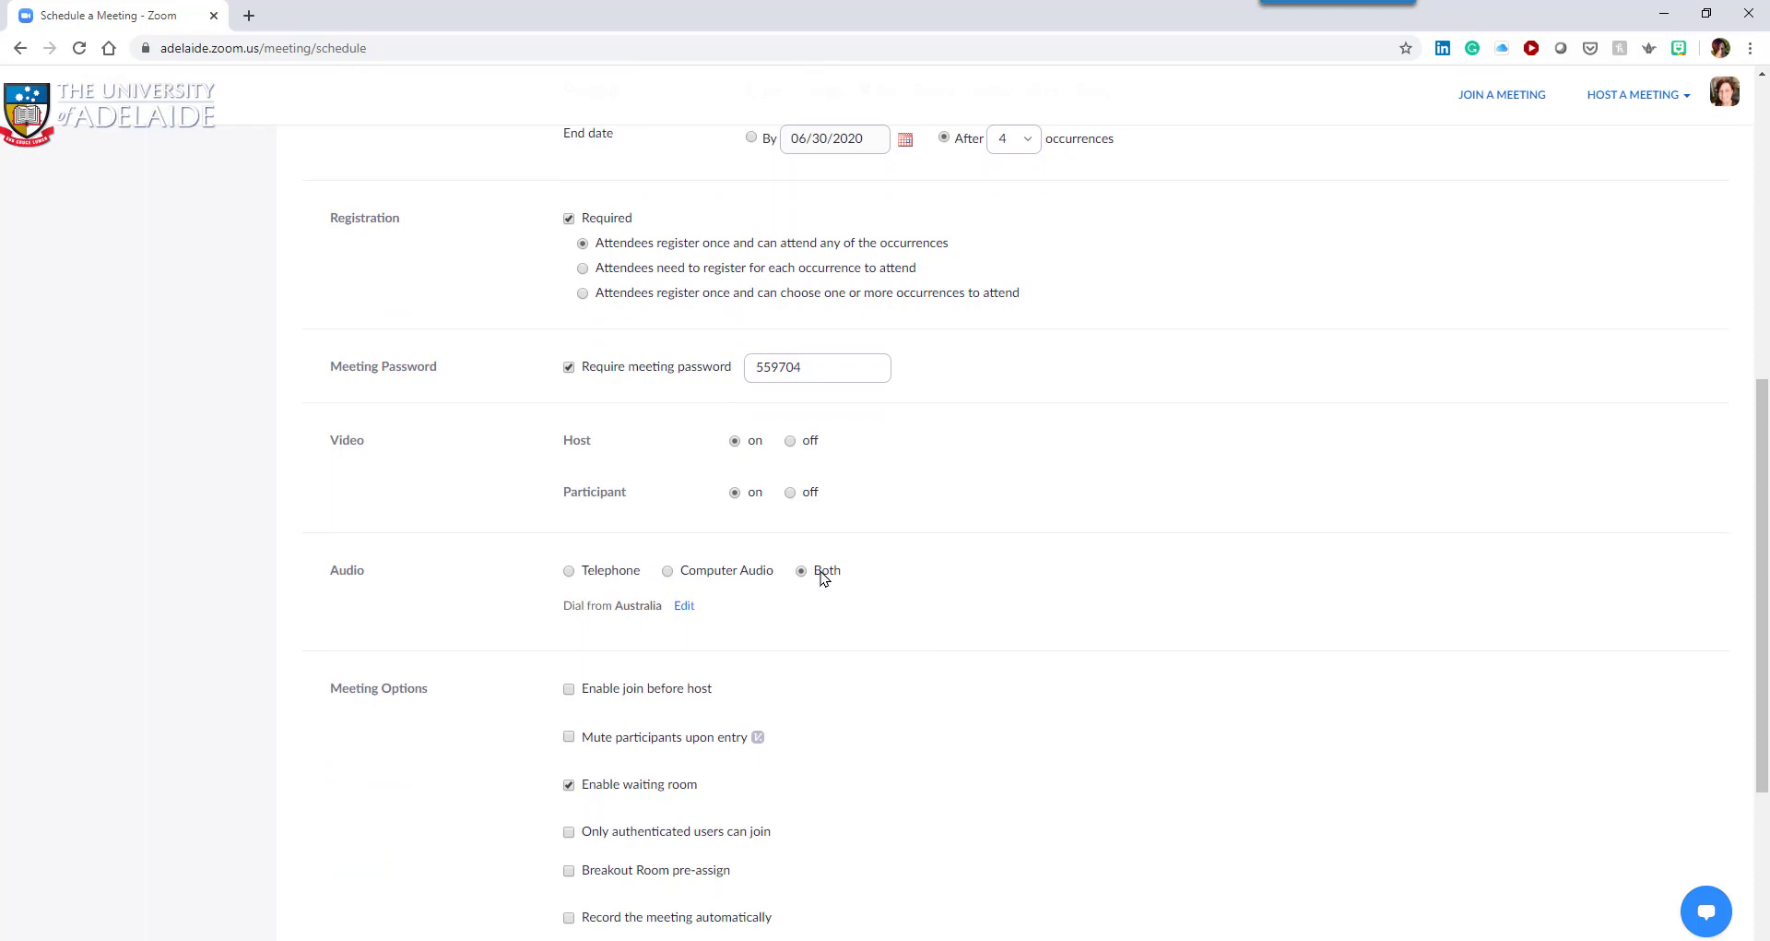
click(687, 608)
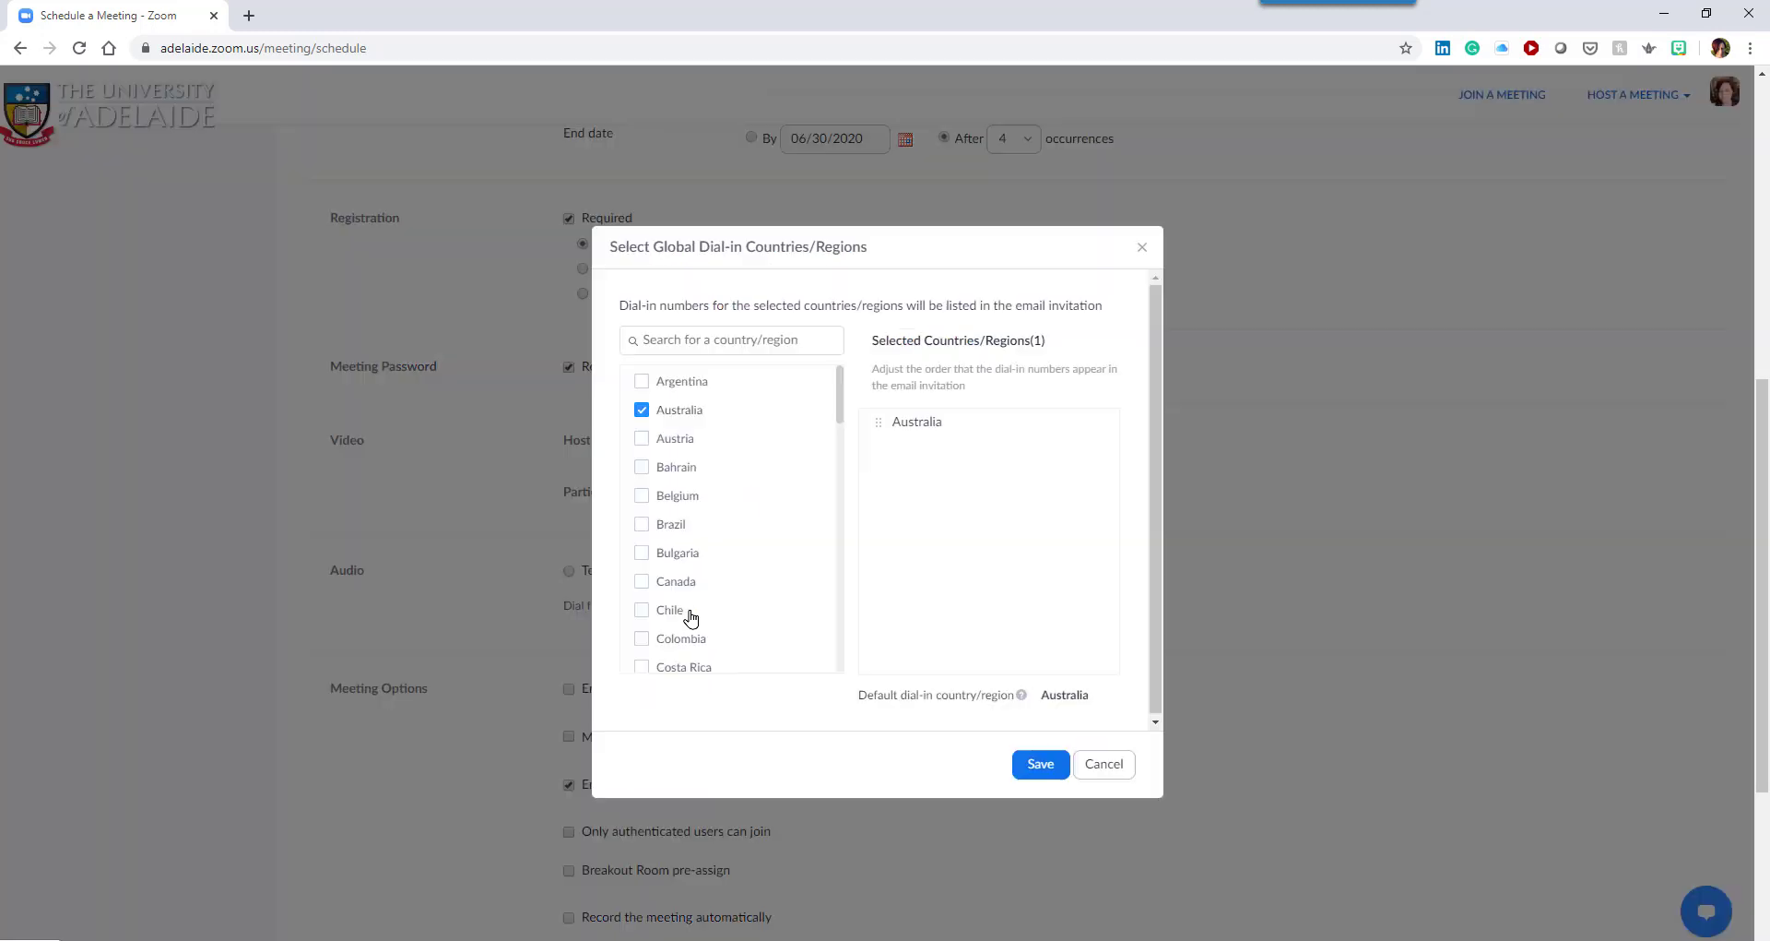
scroll(763, 466, down, 4)
scroll(764, 470, down, 5)
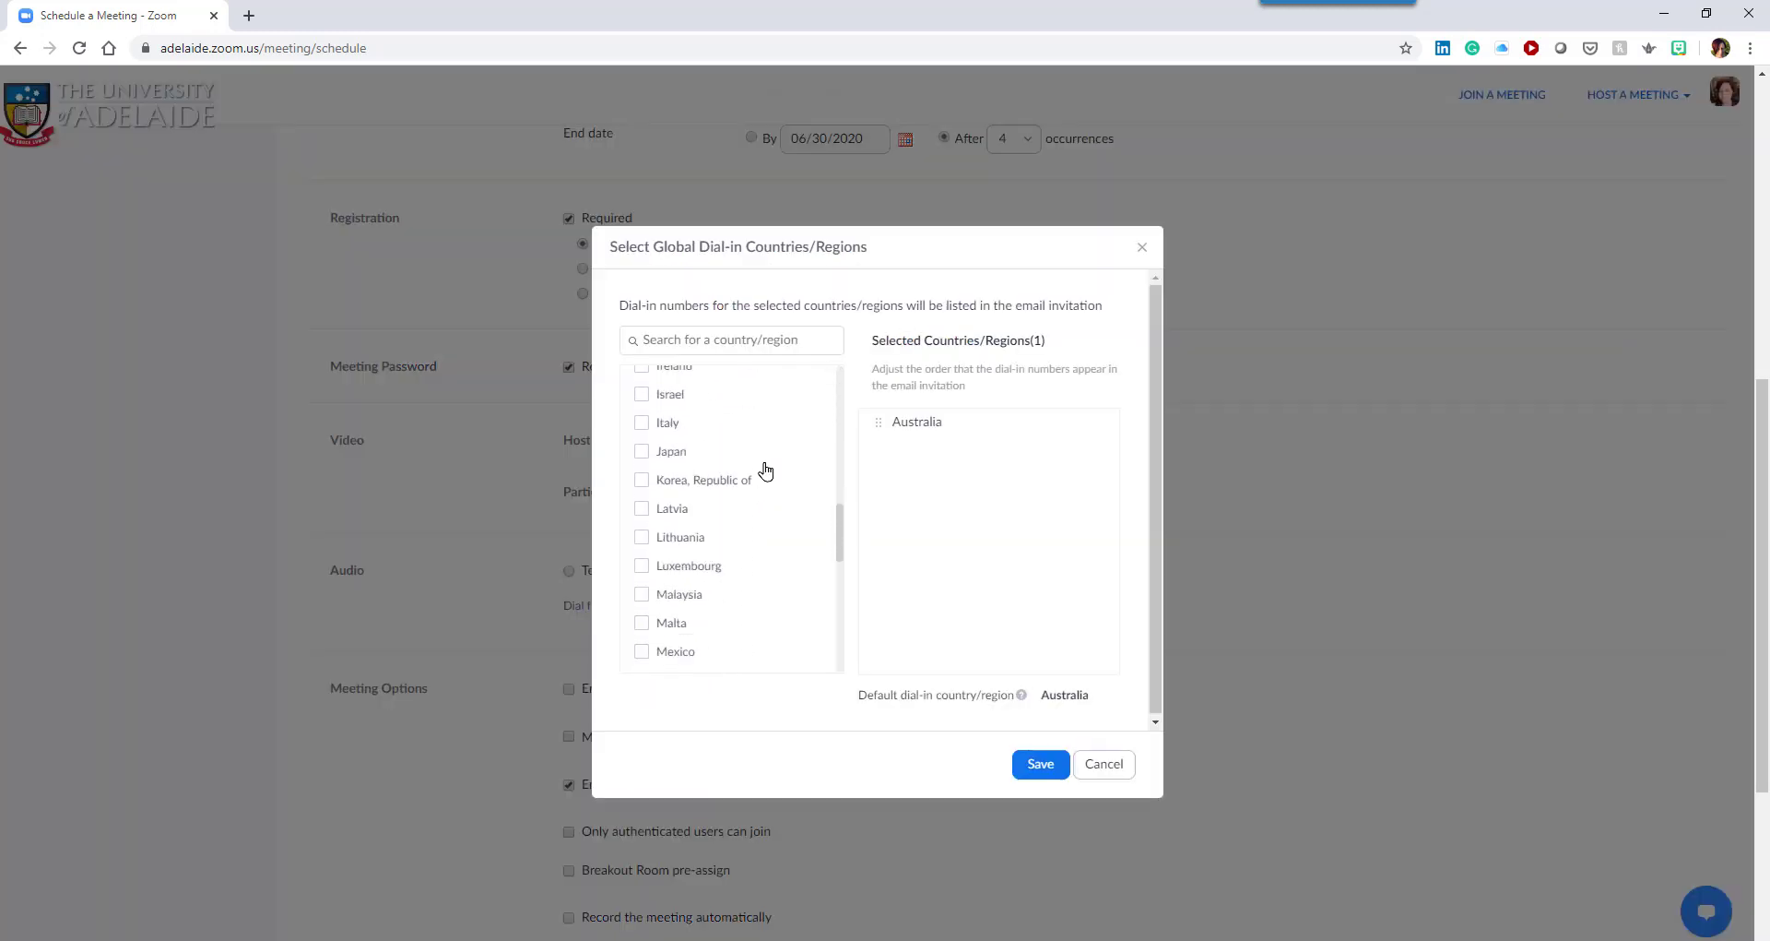
click(1119, 771)
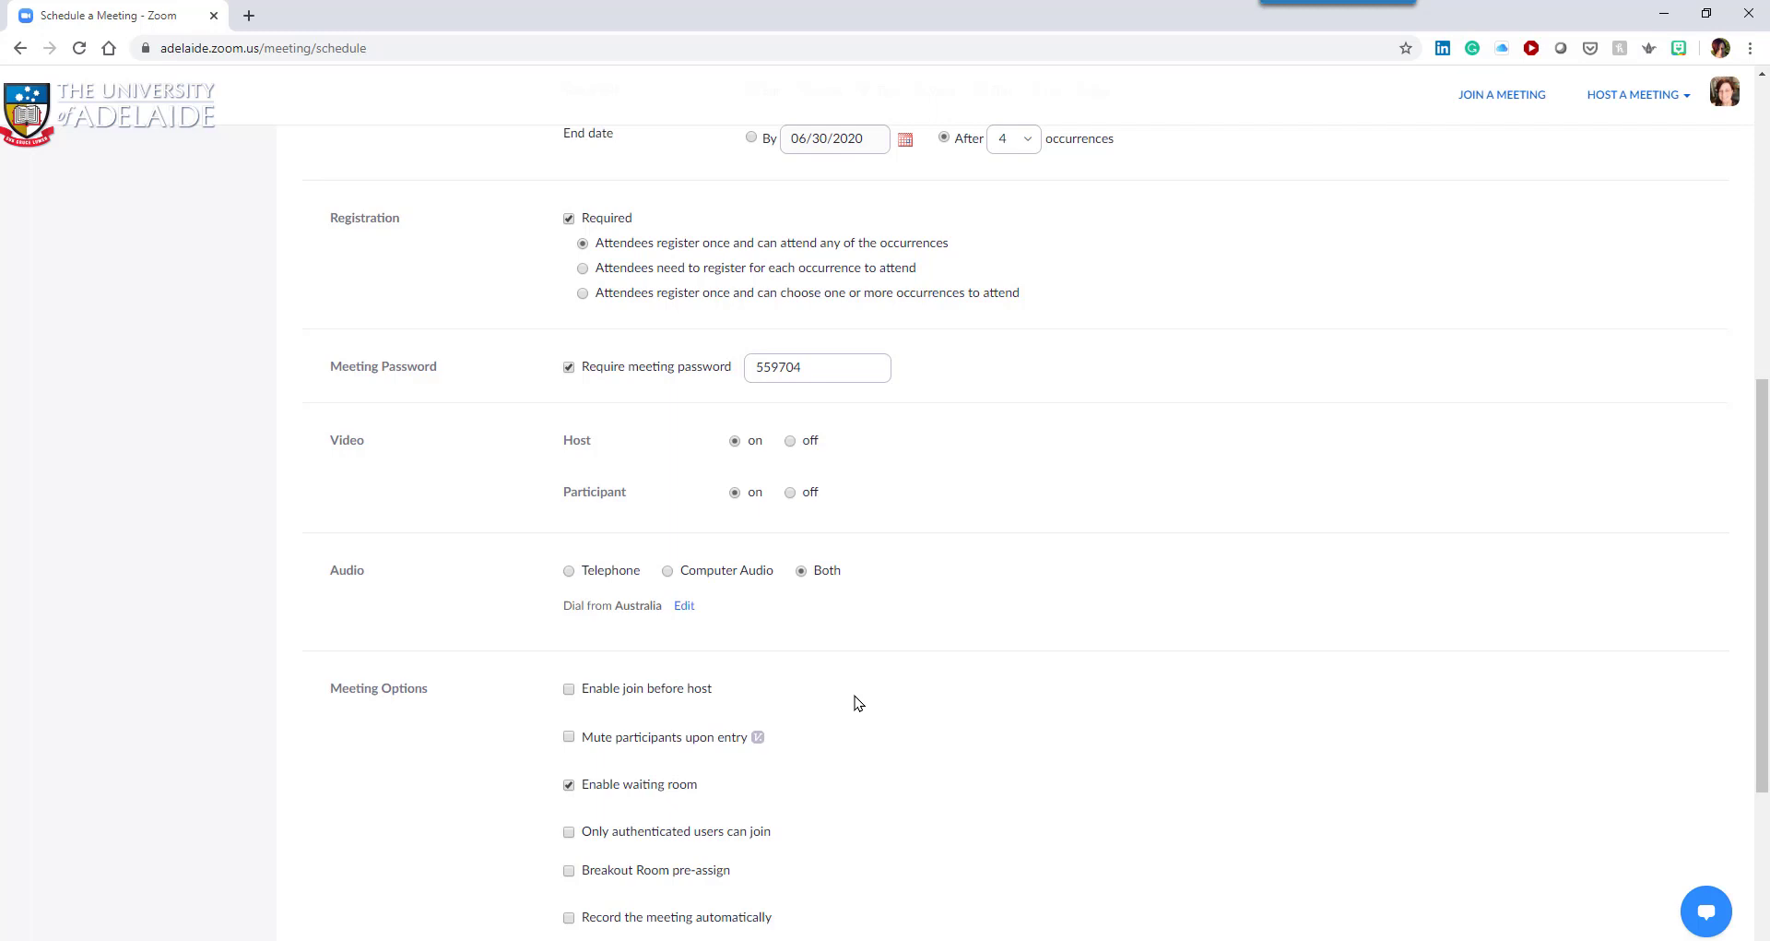
Turn on muting of participants upon entry in the meeting options.
click(627, 743)
scroll(1047, 720, down, 2)
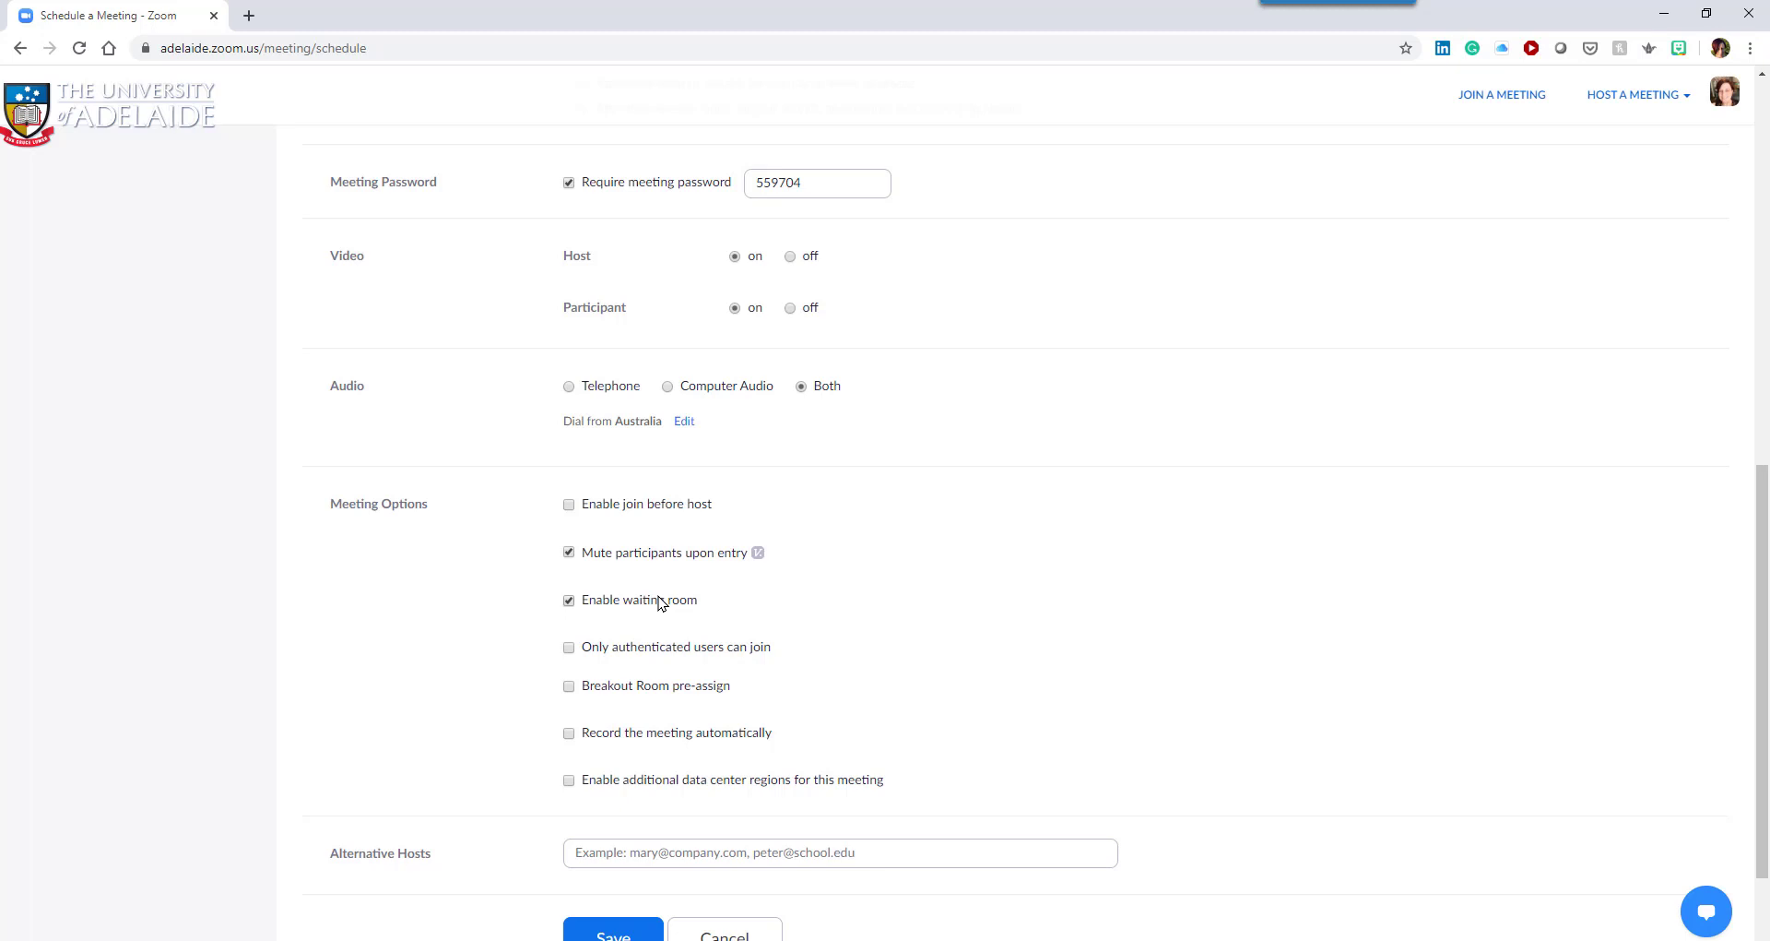
Try the authenticated-users-only and additional data center regions options to inspect their choices, and switch both off again.
click(718, 650)
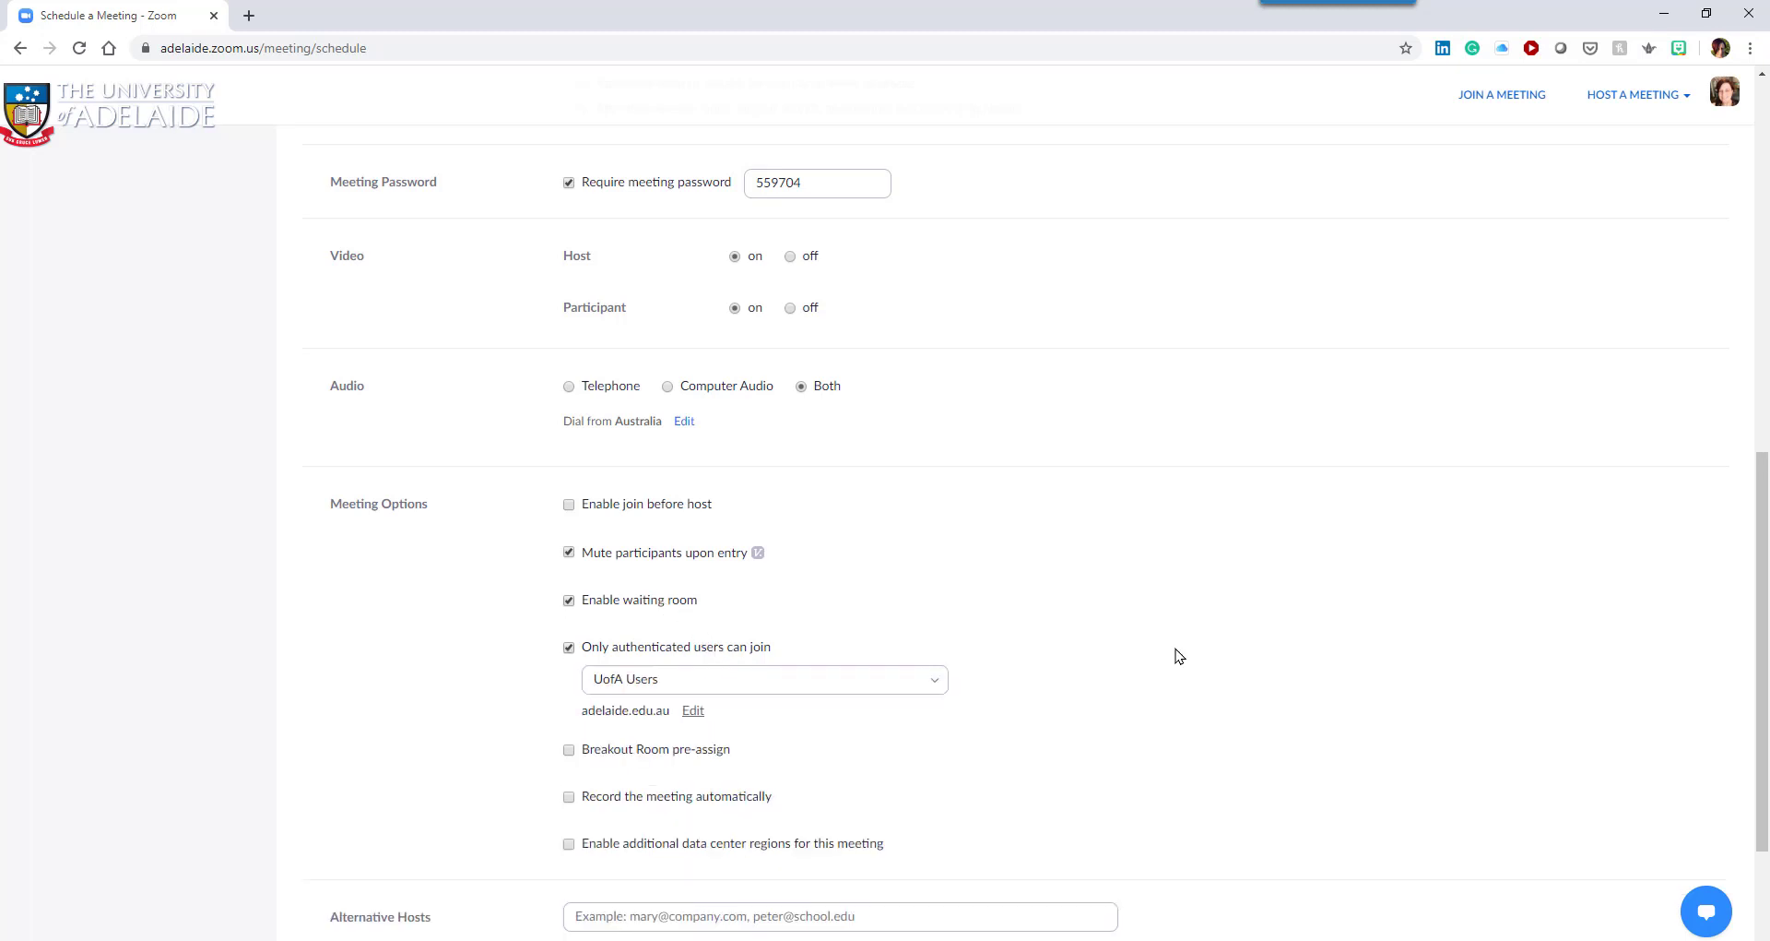
click(903, 674)
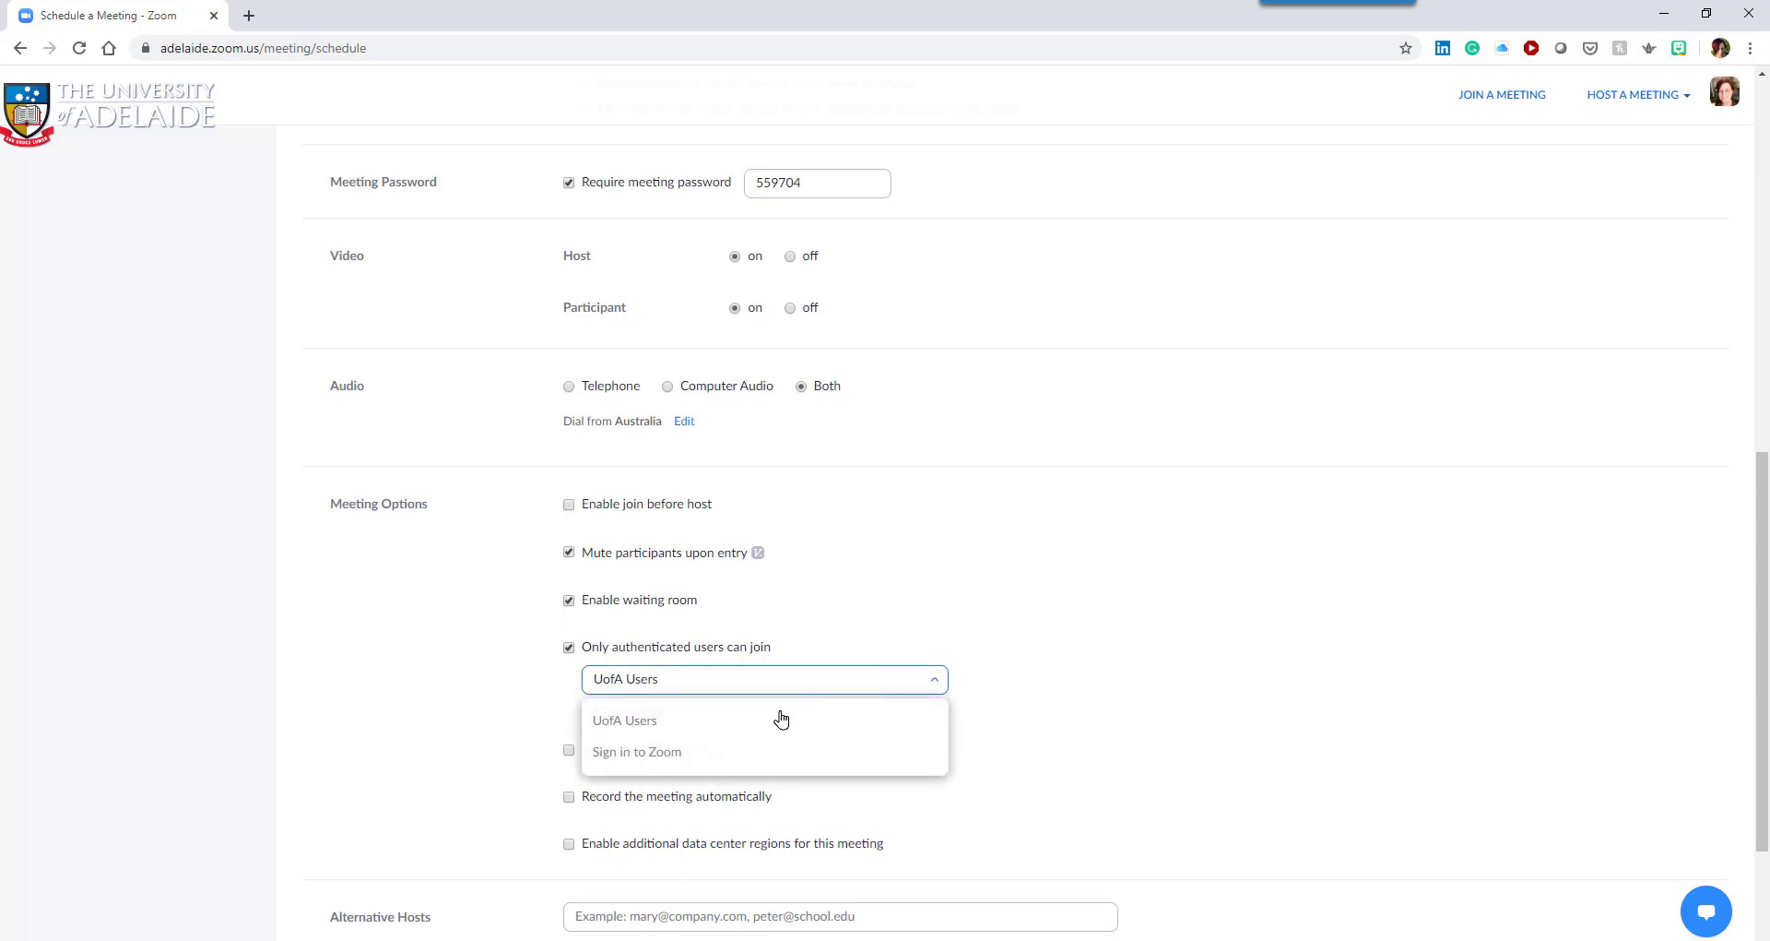
click(703, 659)
scroll(1129, 658, down, 1)
scroll(1129, 658, down, 1)
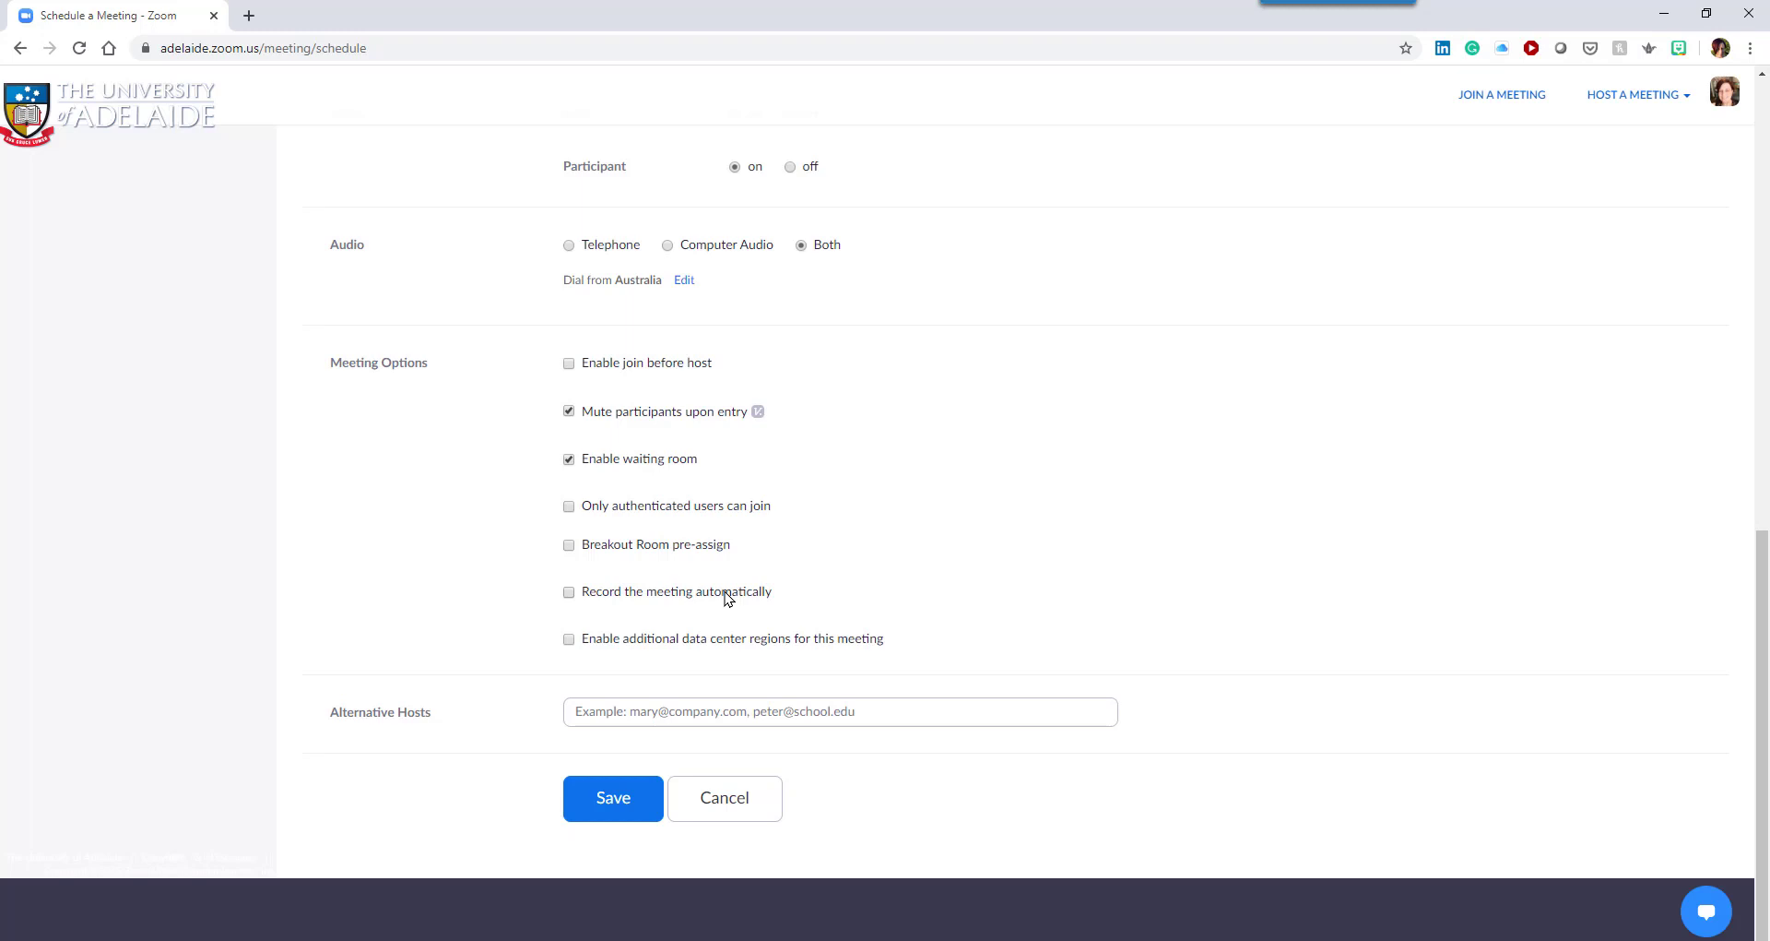
click(728, 644)
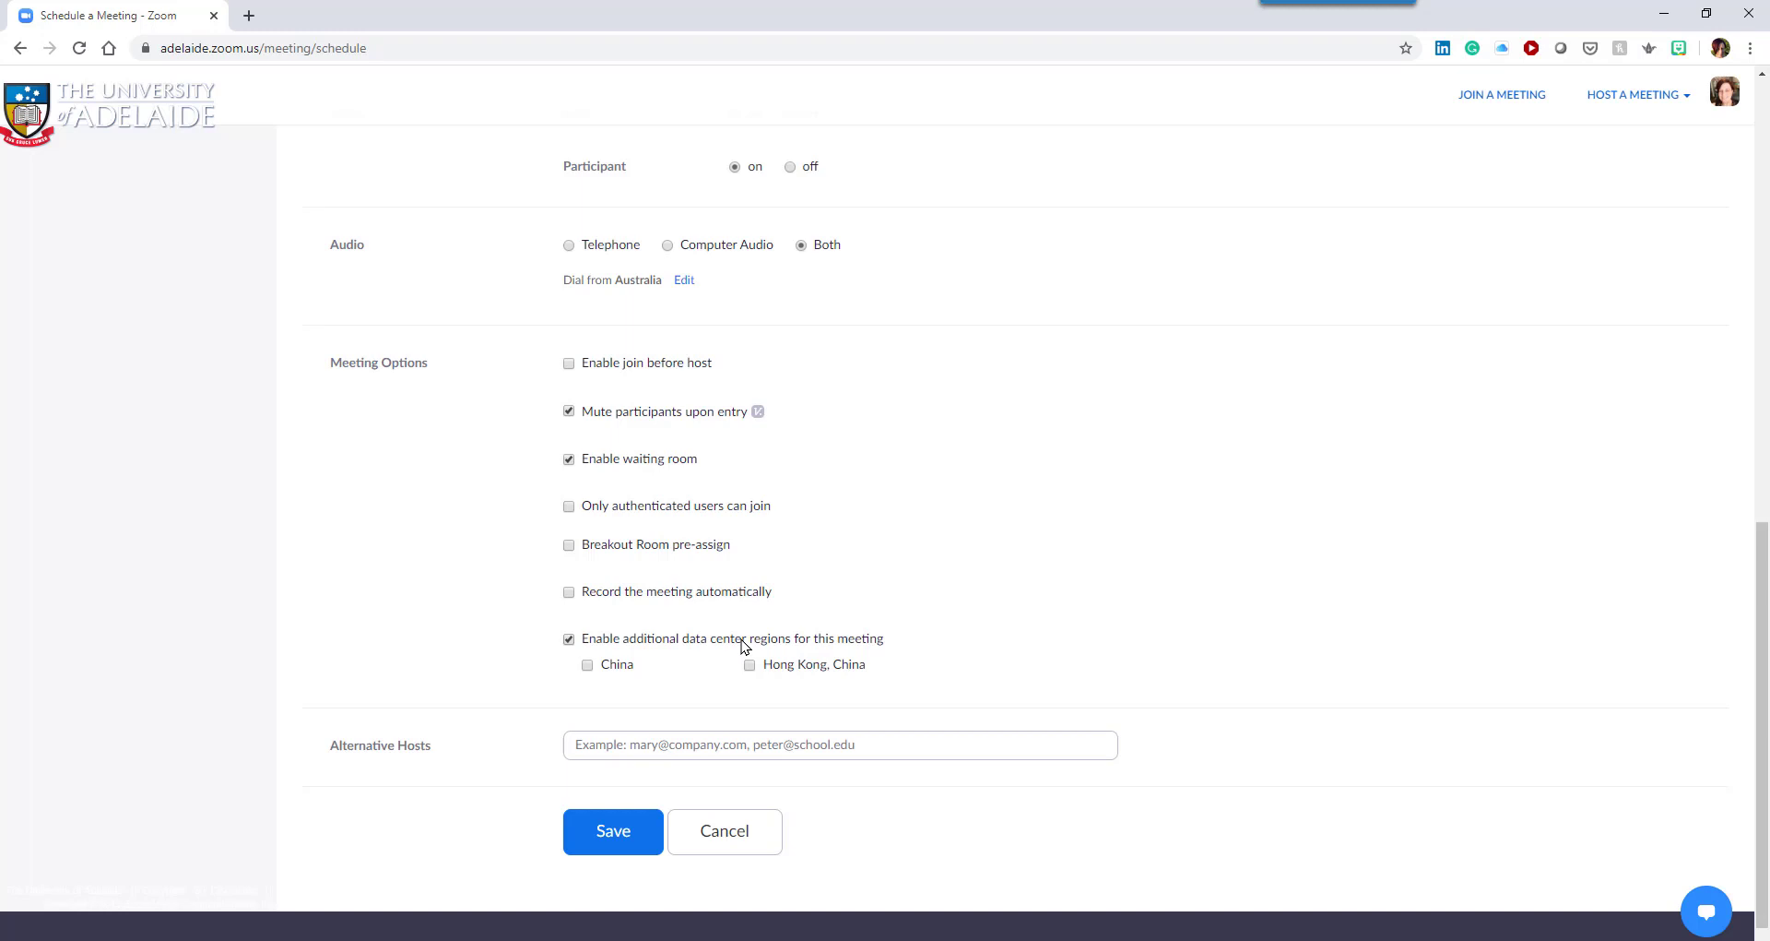
click(744, 644)
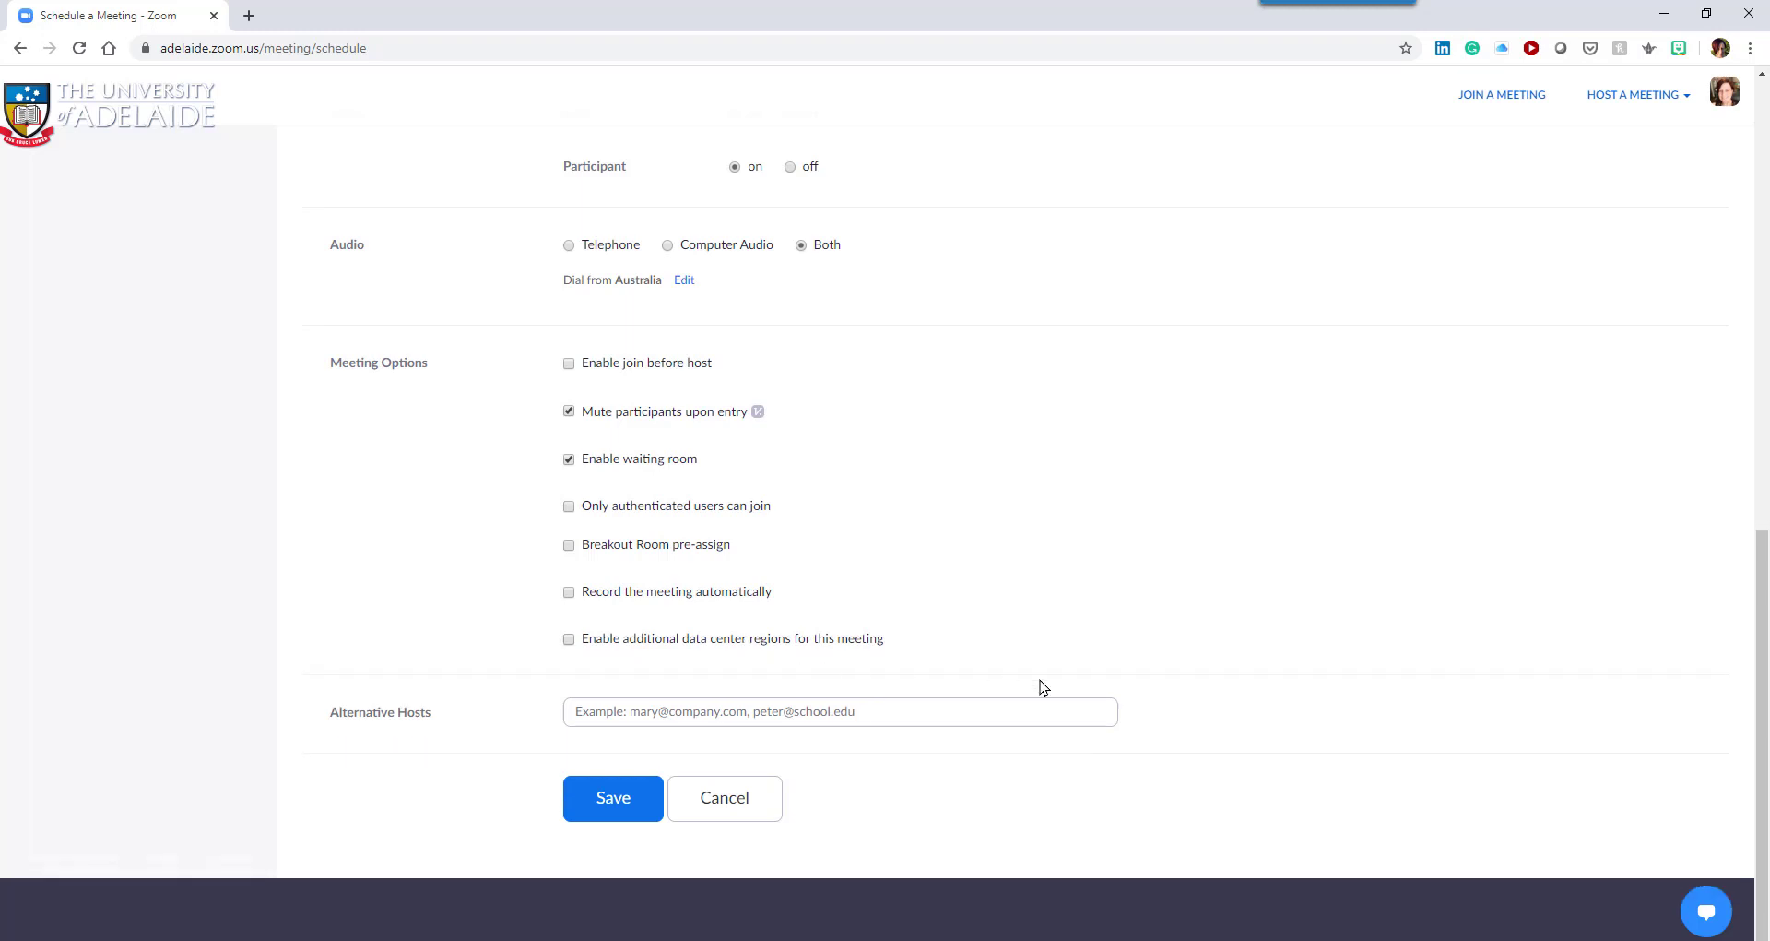
Leave the alternative hosts field empty and save the scheduled meeting.
click(882, 712)
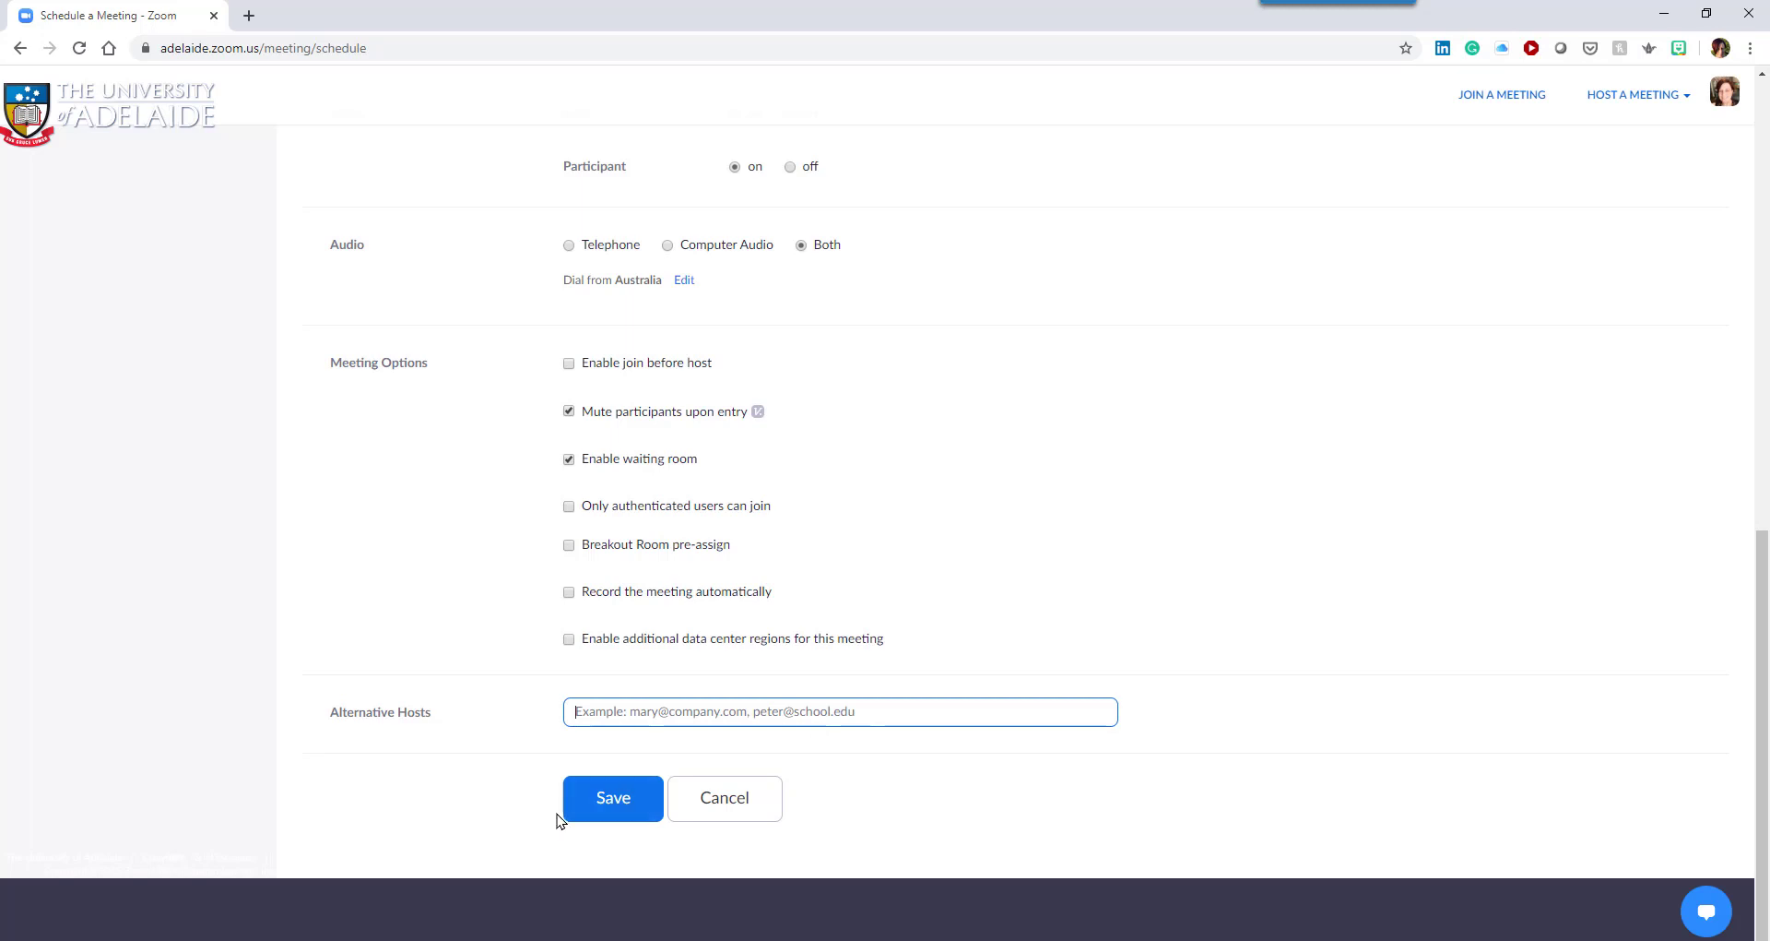
click(606, 798)
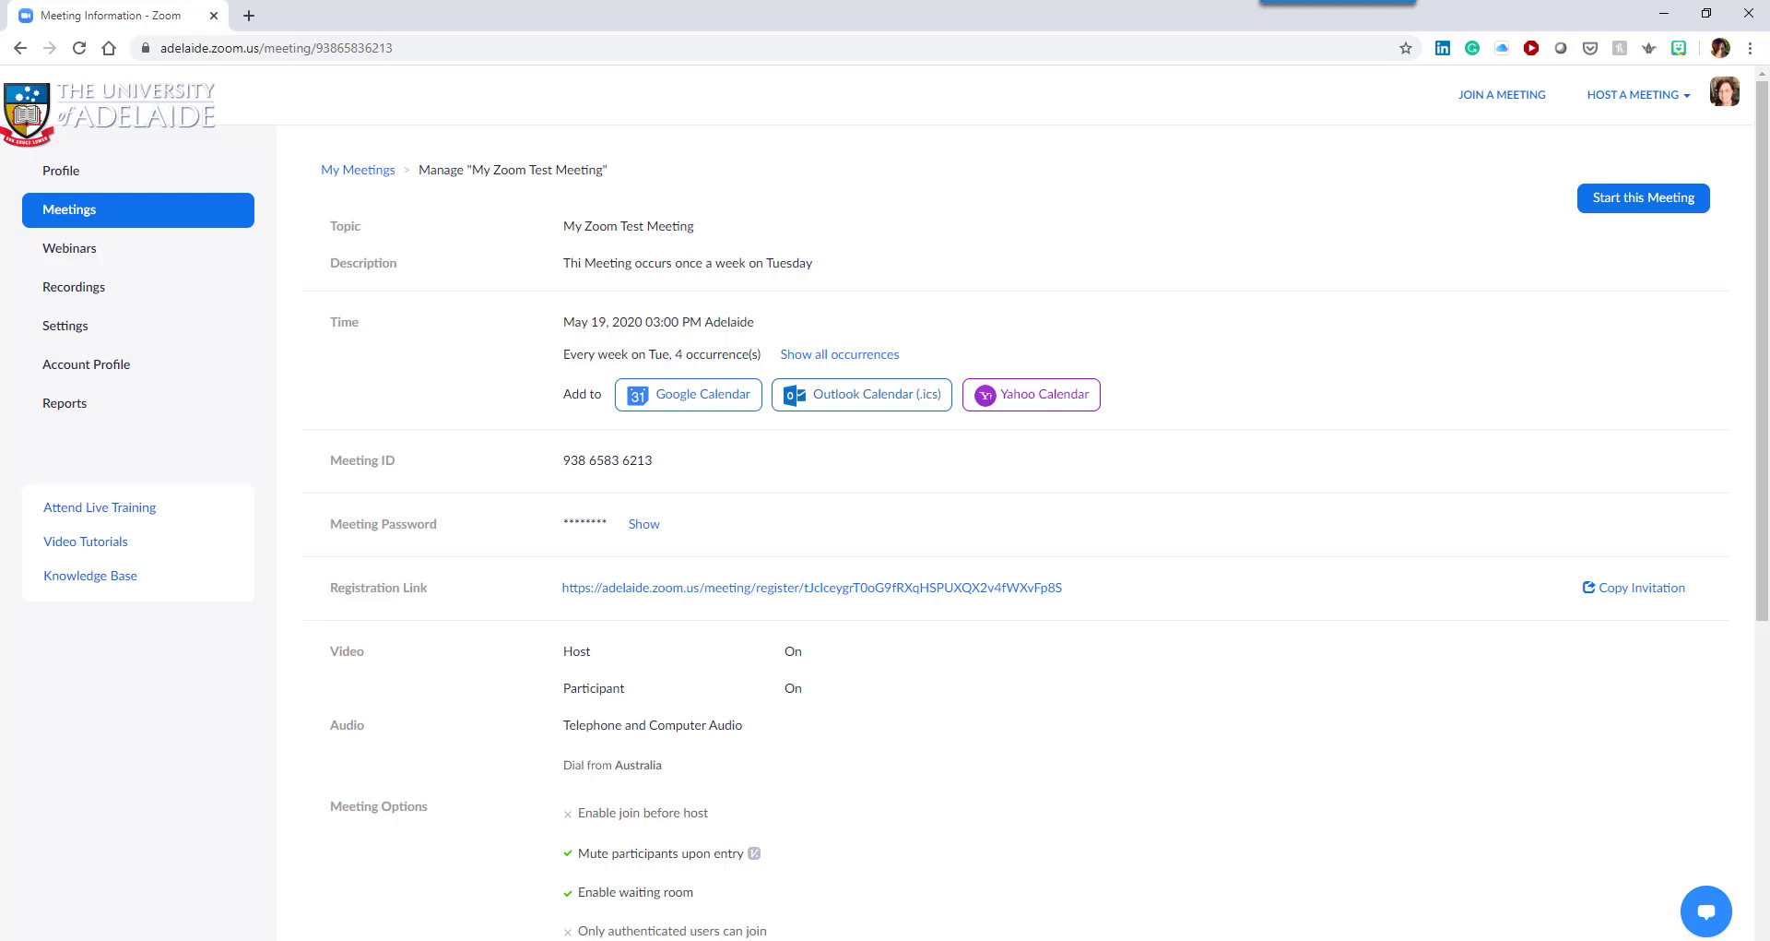
In the saved meeting's registration options, set approval to Manually Approve and enable emailing the host when someone registers.
scroll(1226, 666, down, 3)
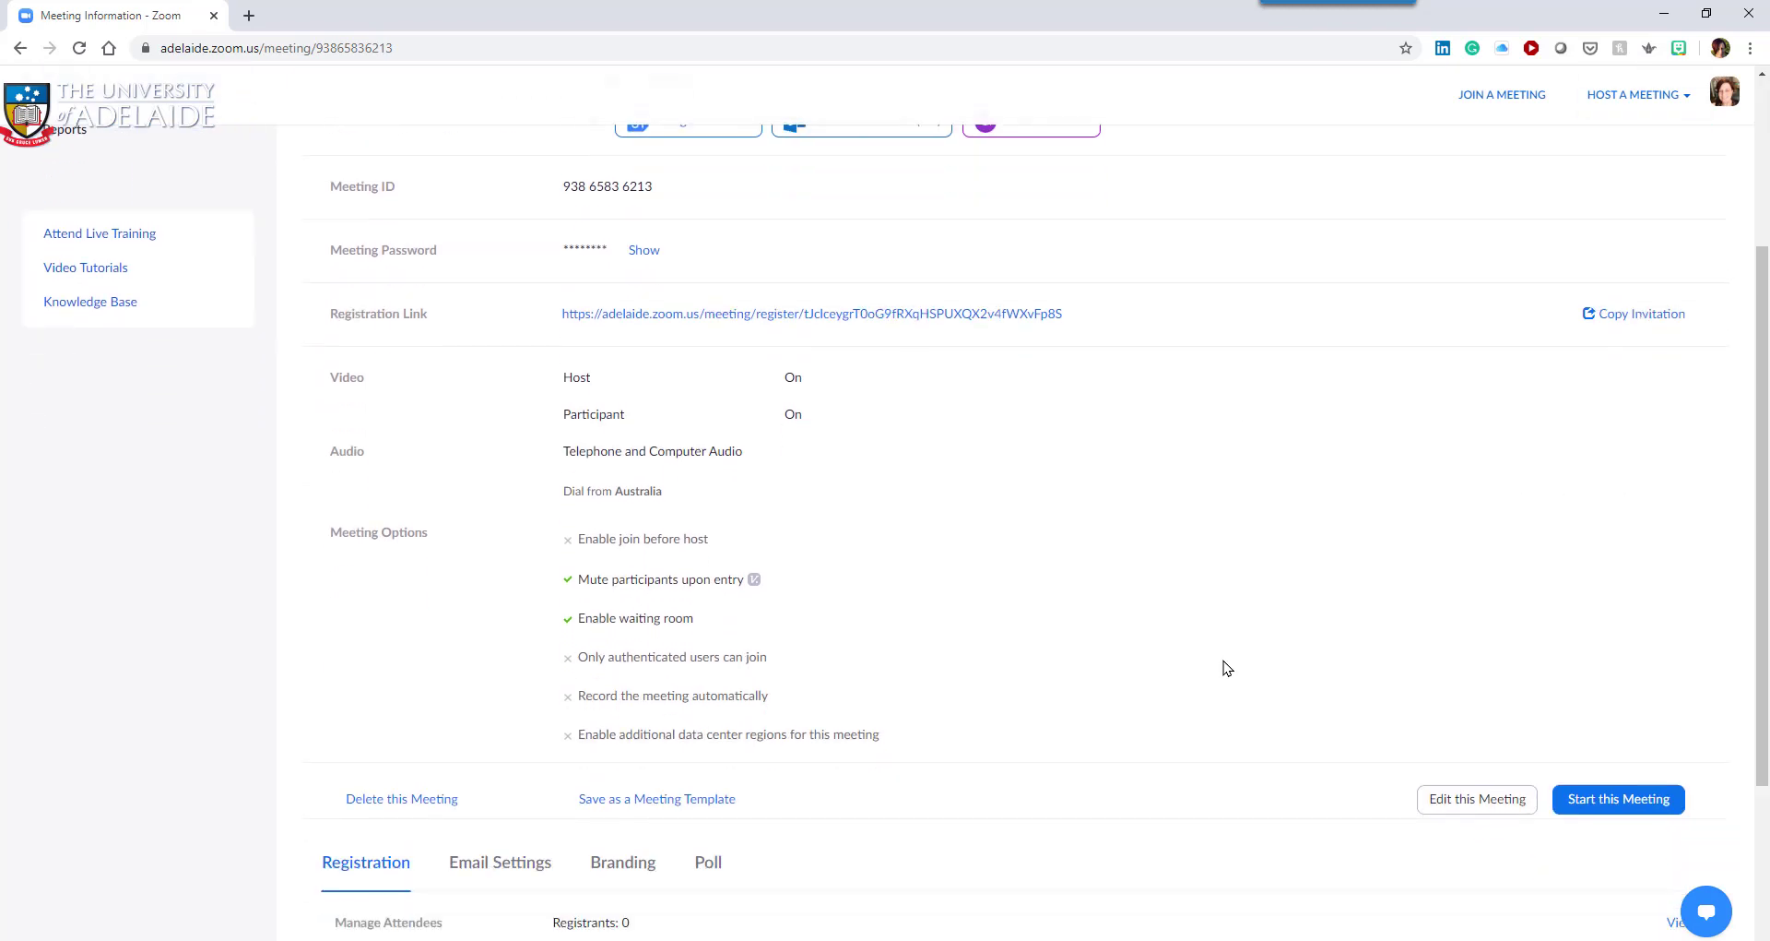
scroll(1227, 667, down, 3)
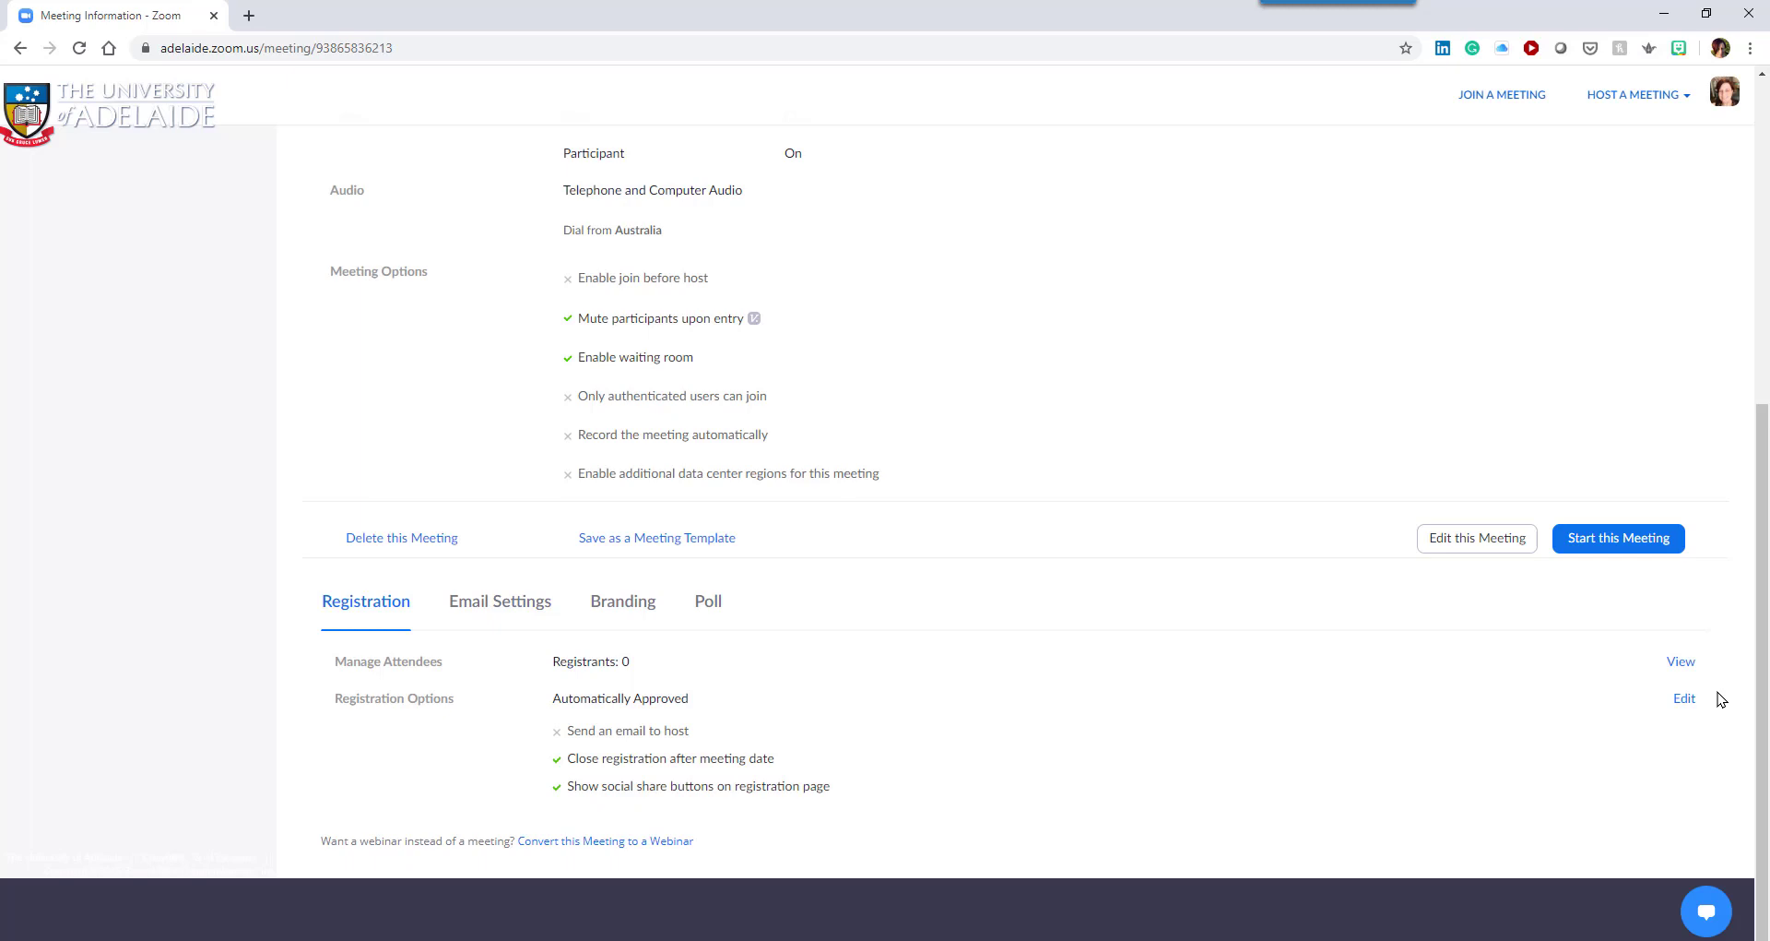
click(1685, 699)
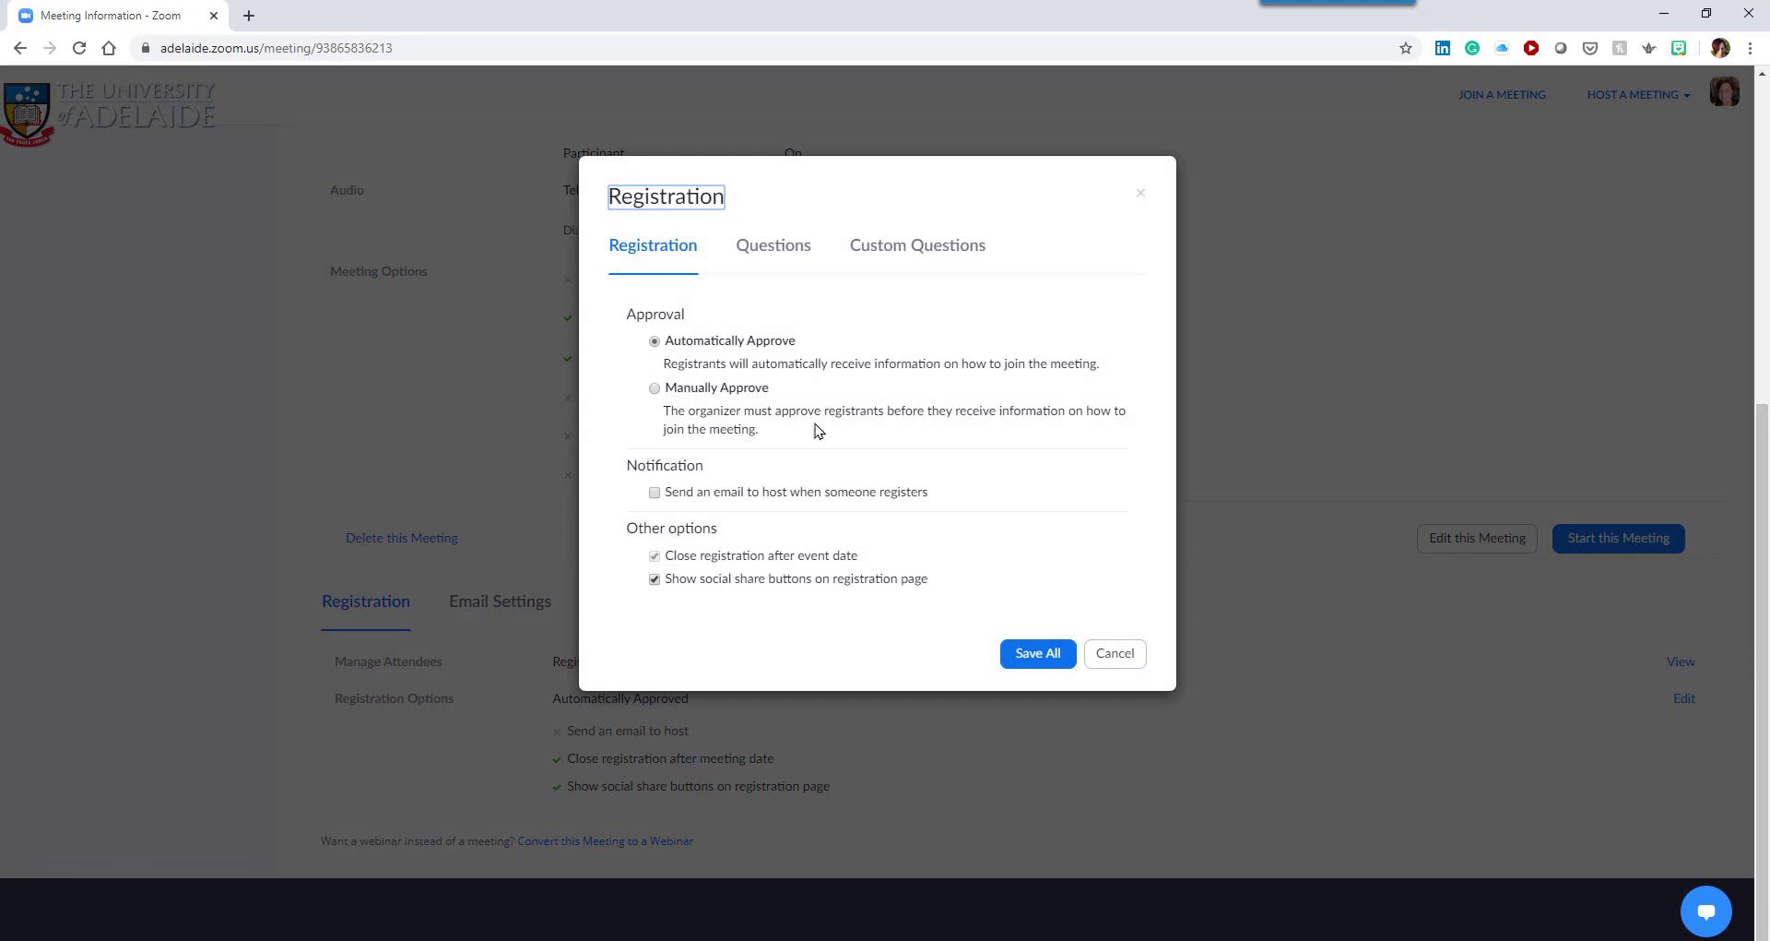
click(665, 391)
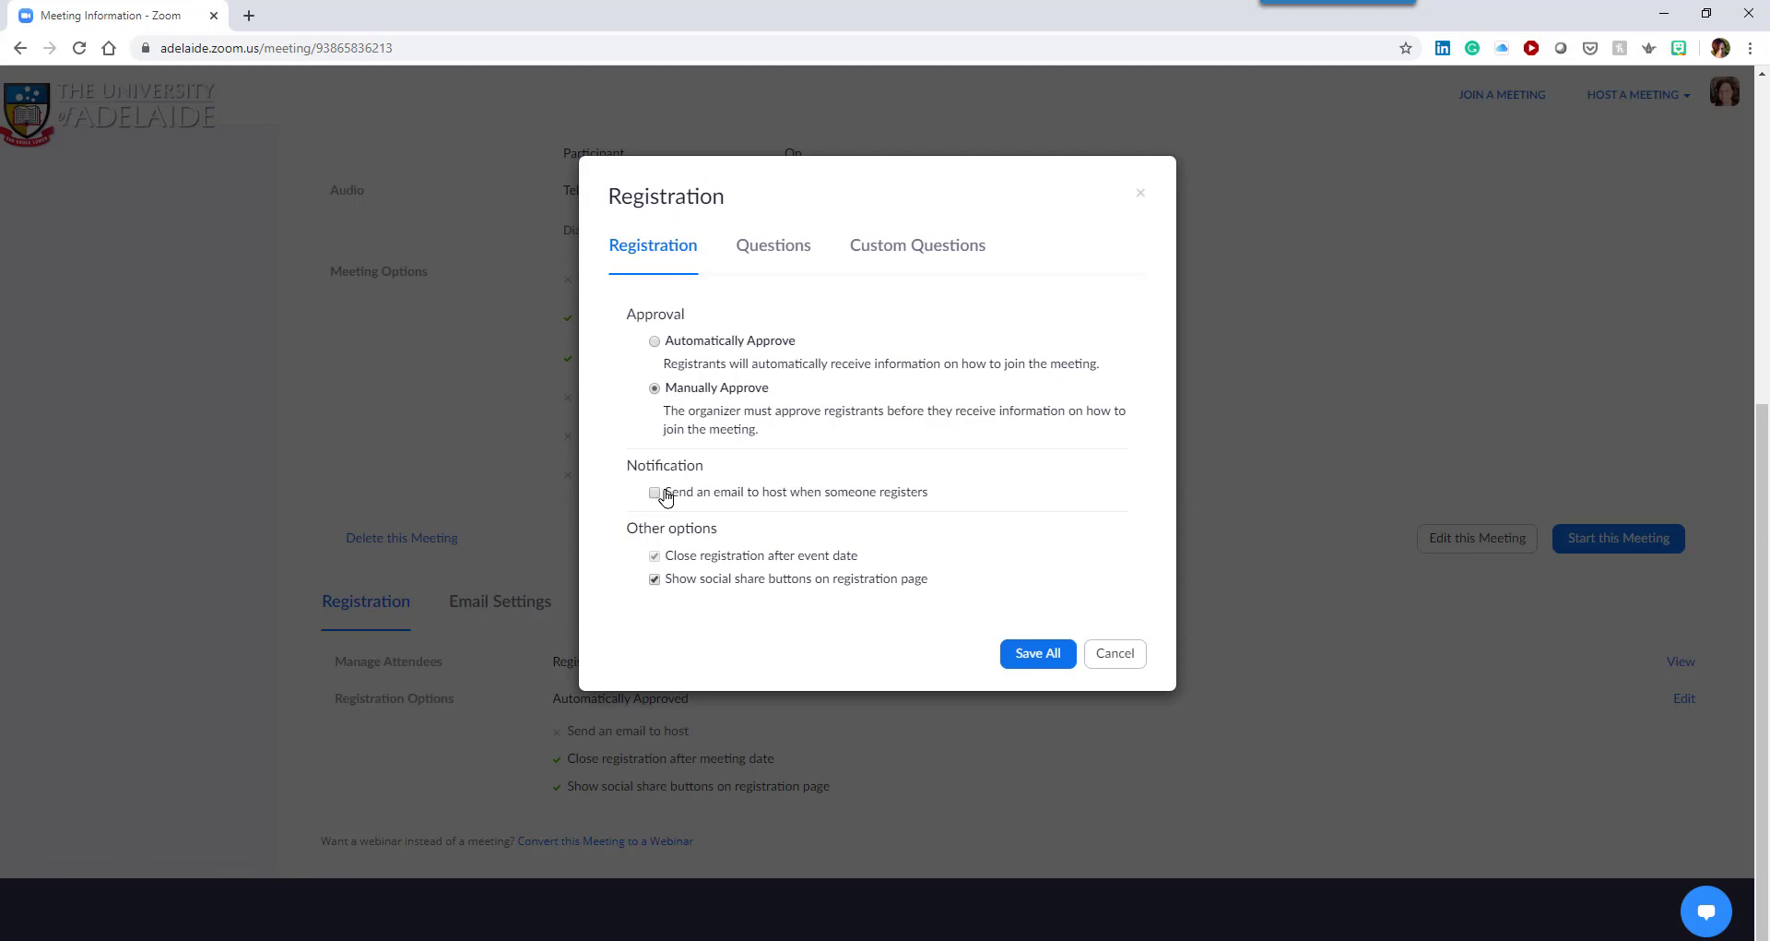
click(653, 494)
drag(665, 579, 799, 600)
click(989, 575)
Add City, State/Province, Industry and Job Title as optional fields in the registration questions.
click(773, 254)
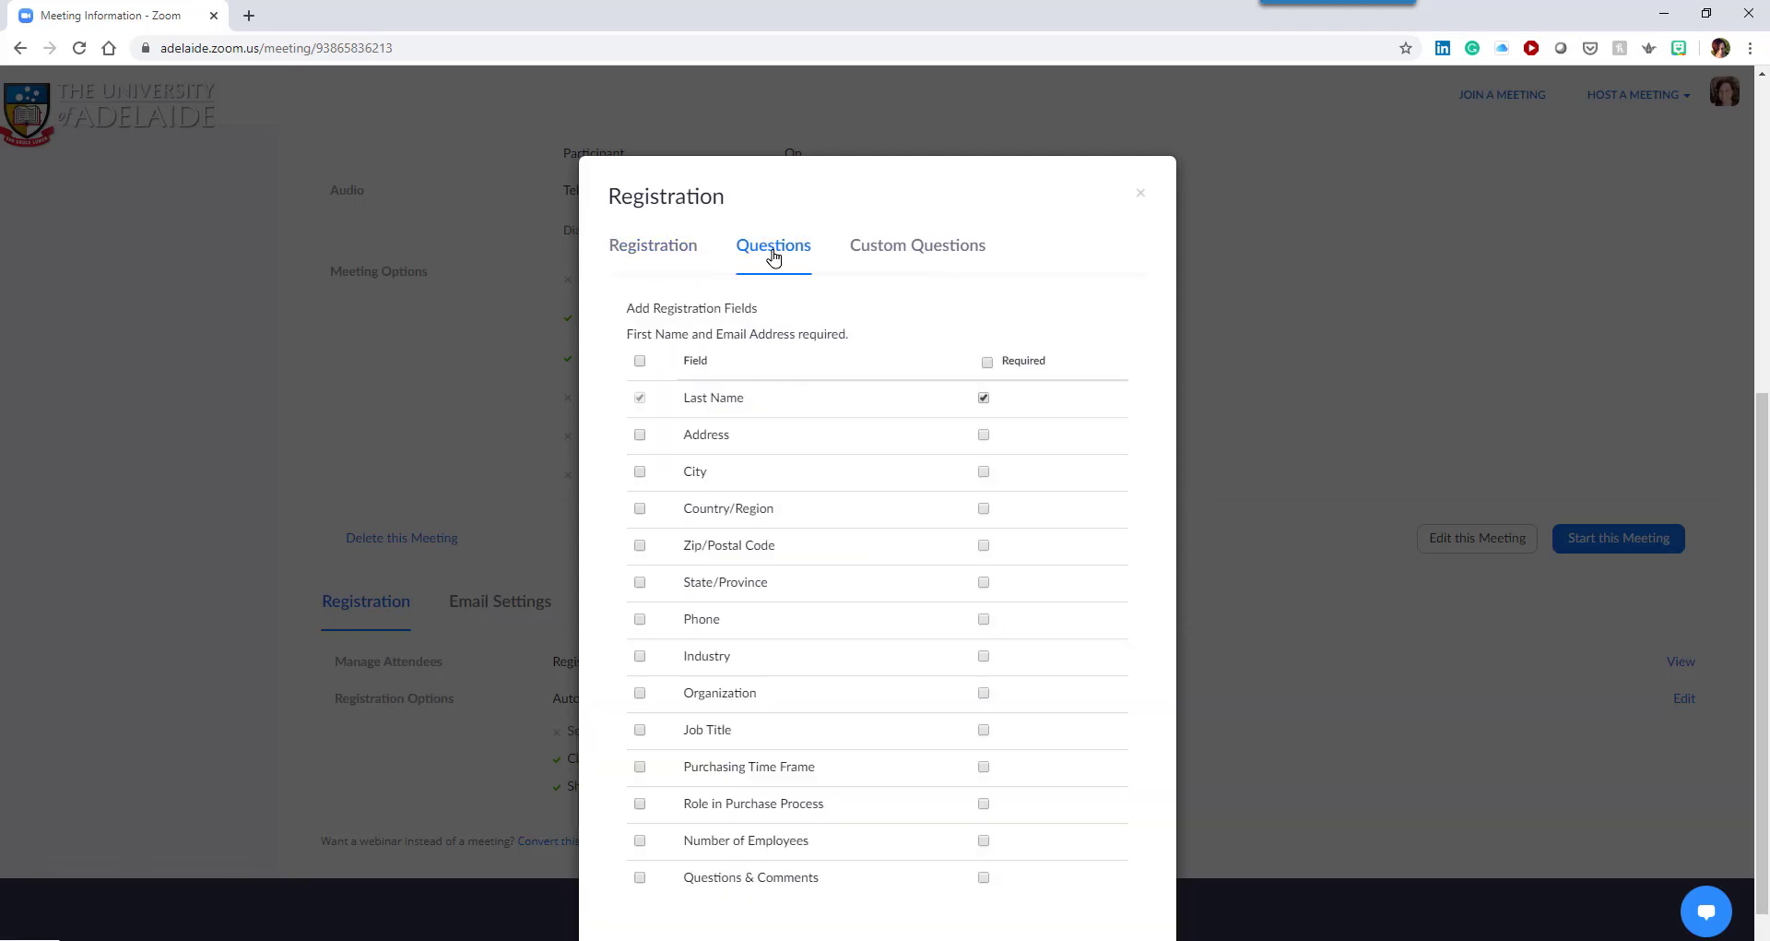
drag(627, 335, 904, 339)
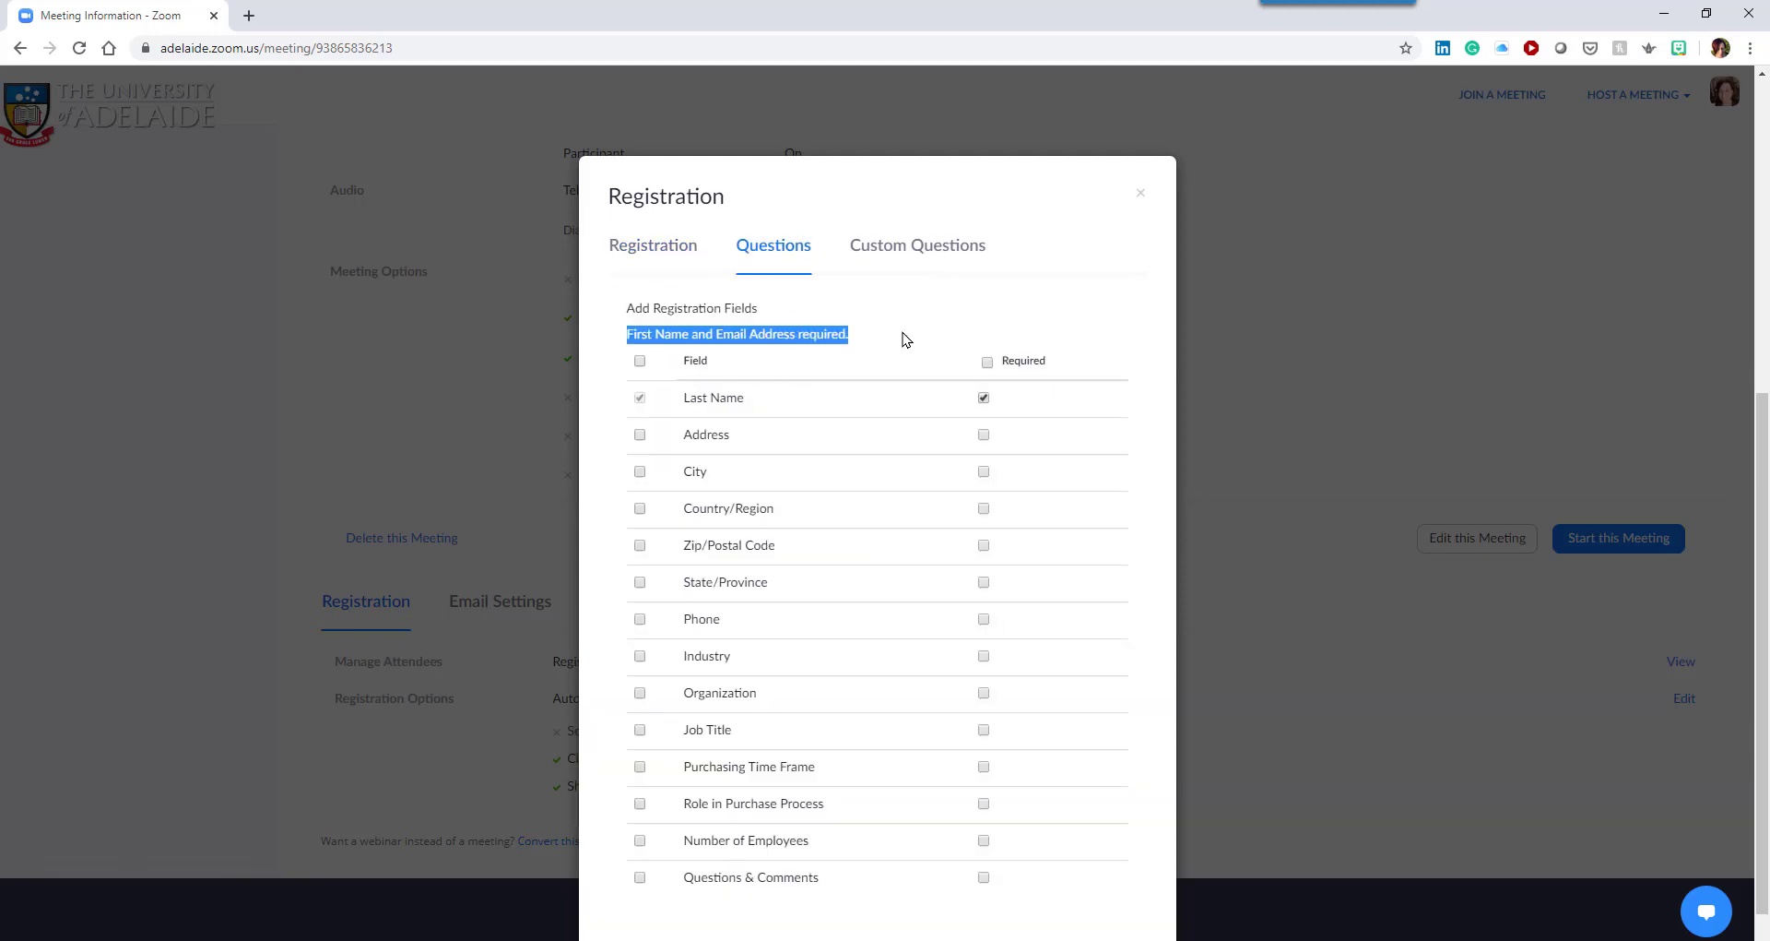
click(903, 339)
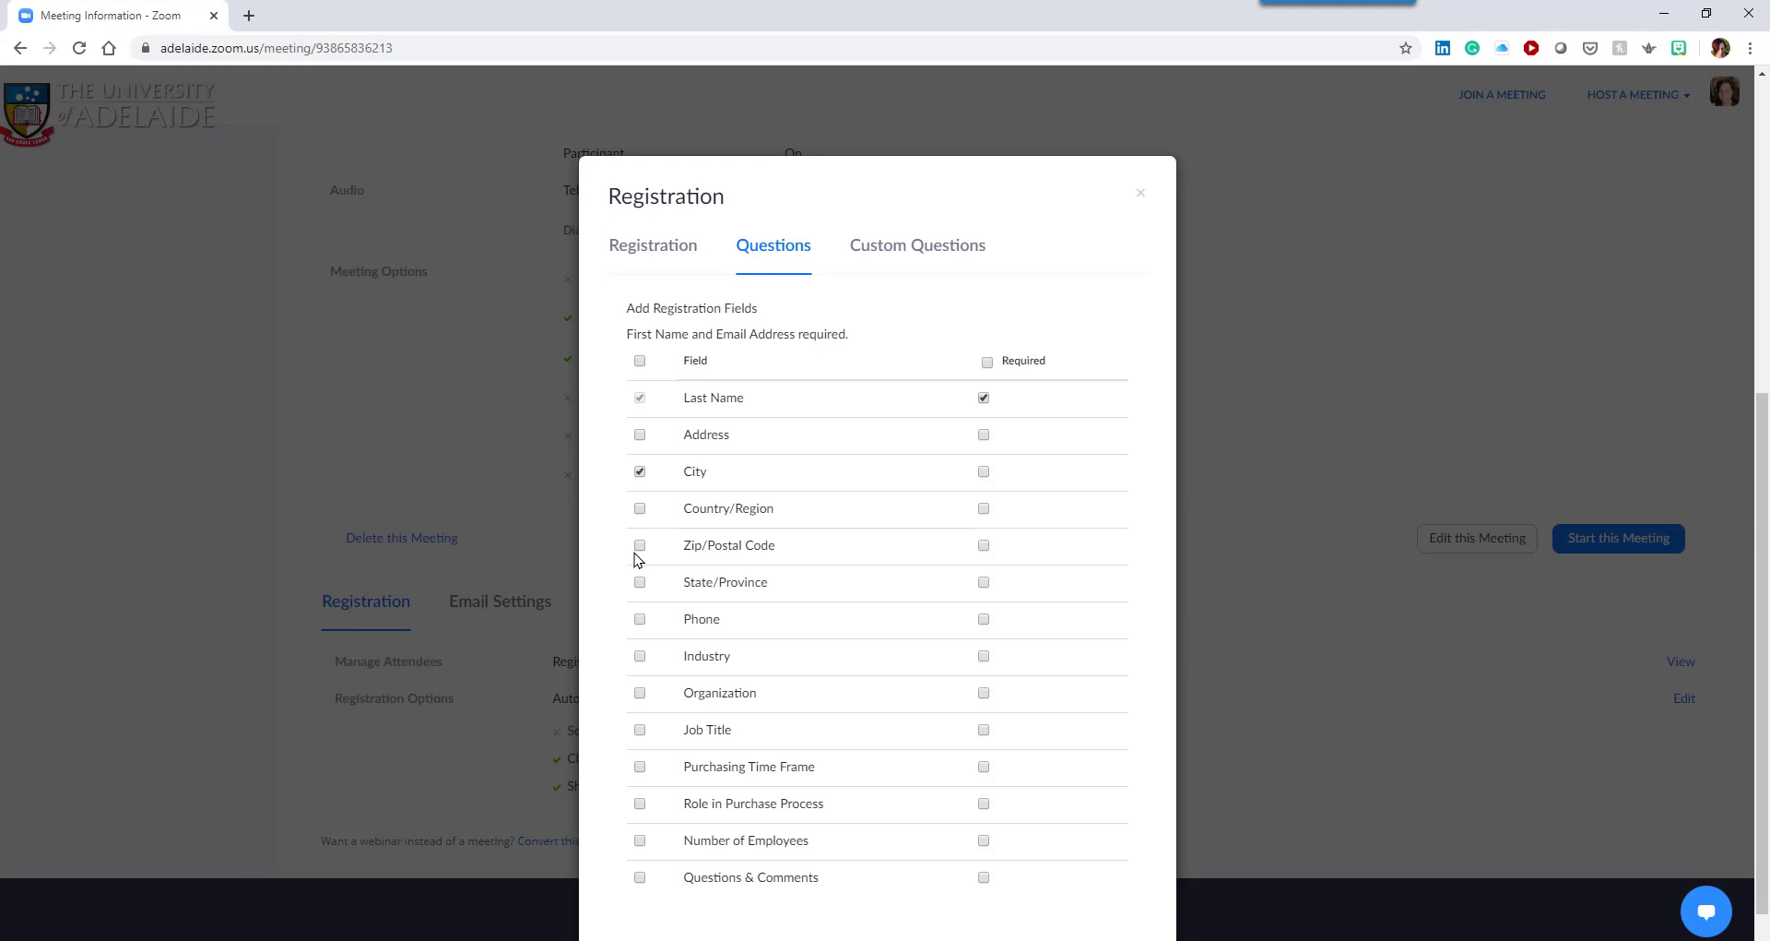
click(640, 581)
scroll(723, 612, down, 1)
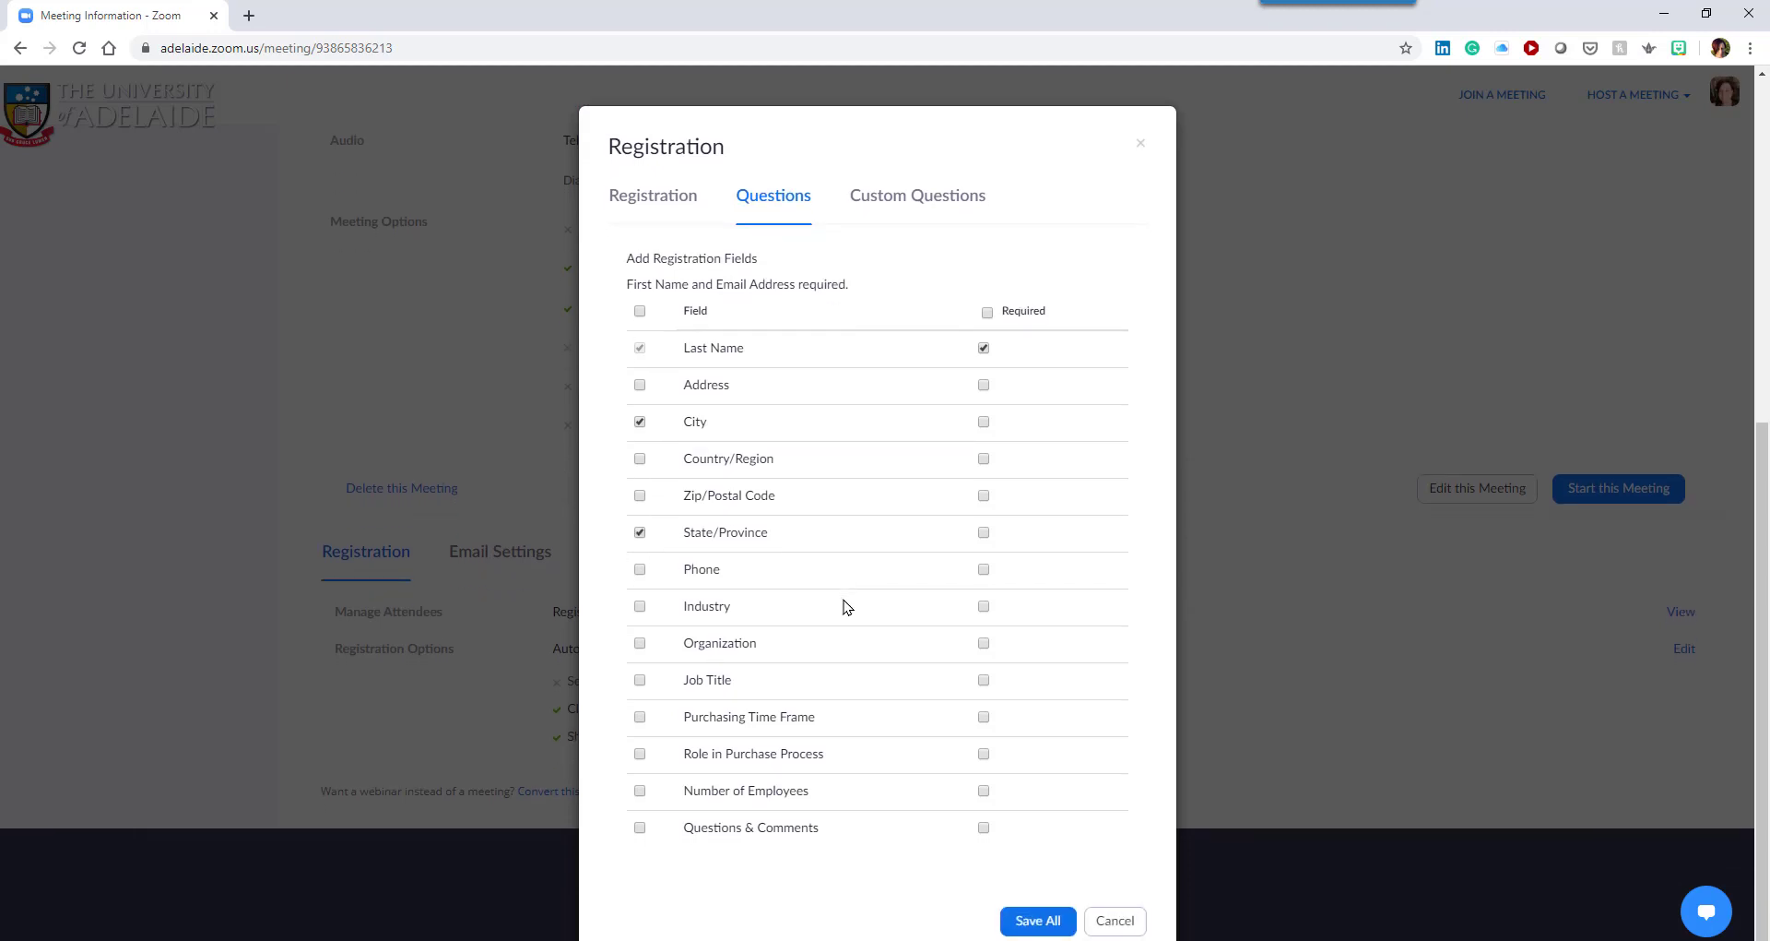
click(640, 606)
click(639, 680)
Create a required short-answer custom question, "What is your current level of experience with Zoom?", and save all registration settings.
click(964, 210)
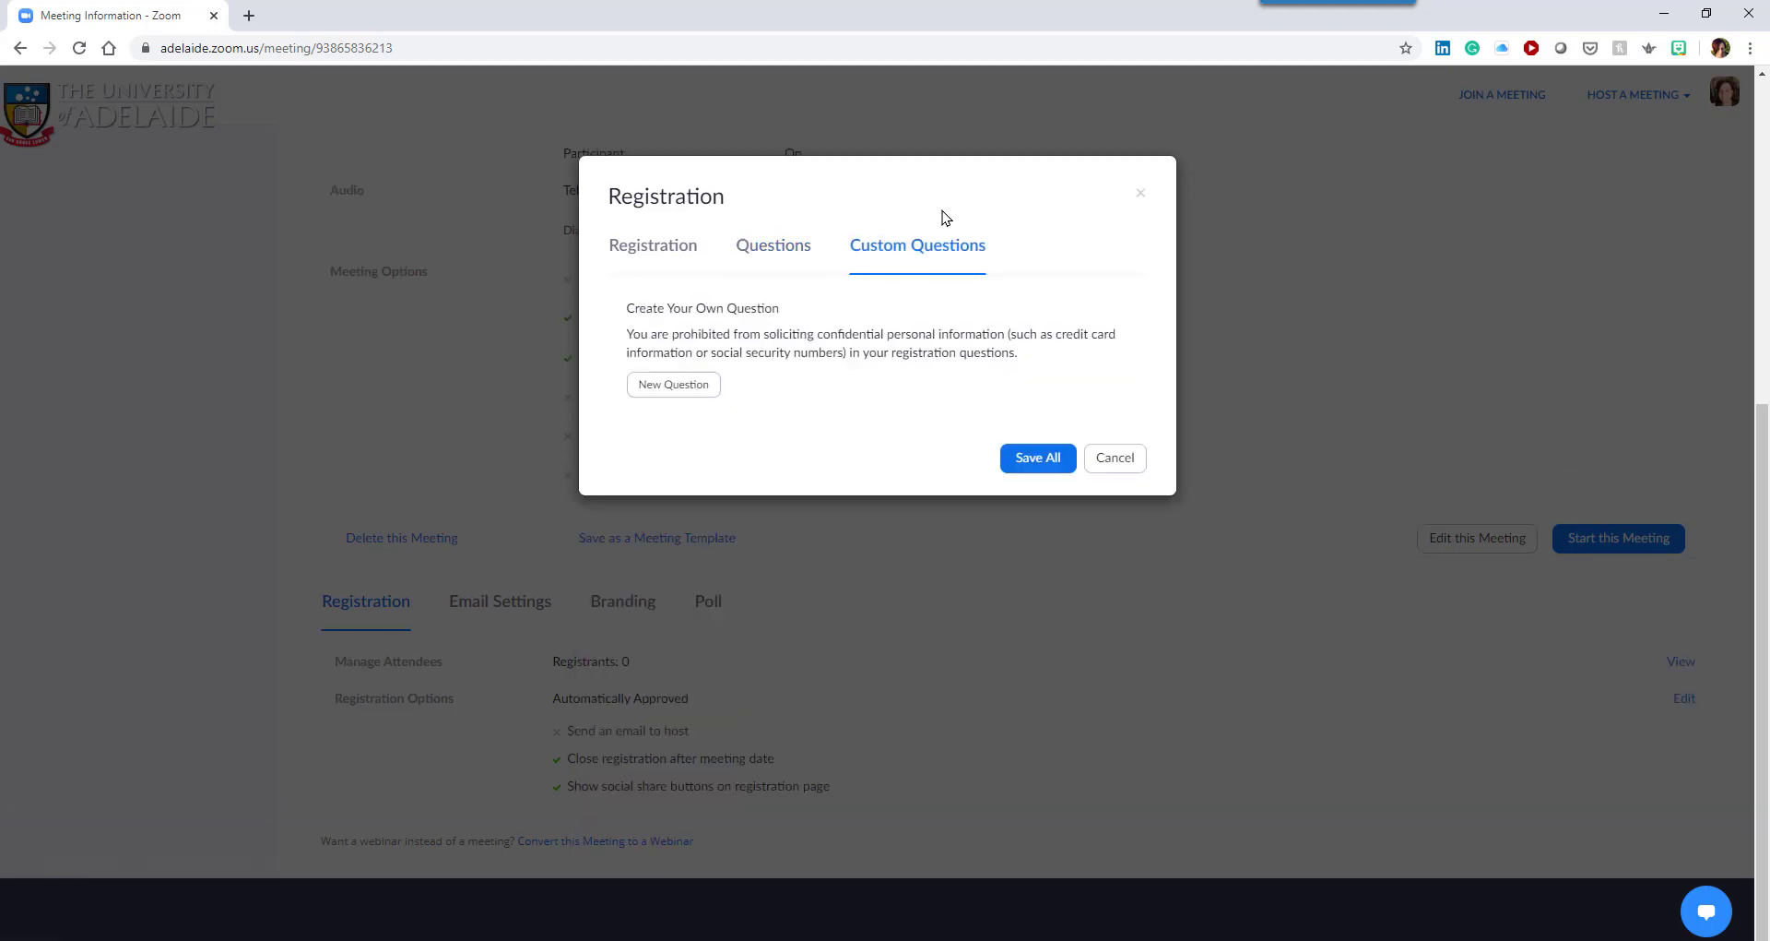
click(660, 388)
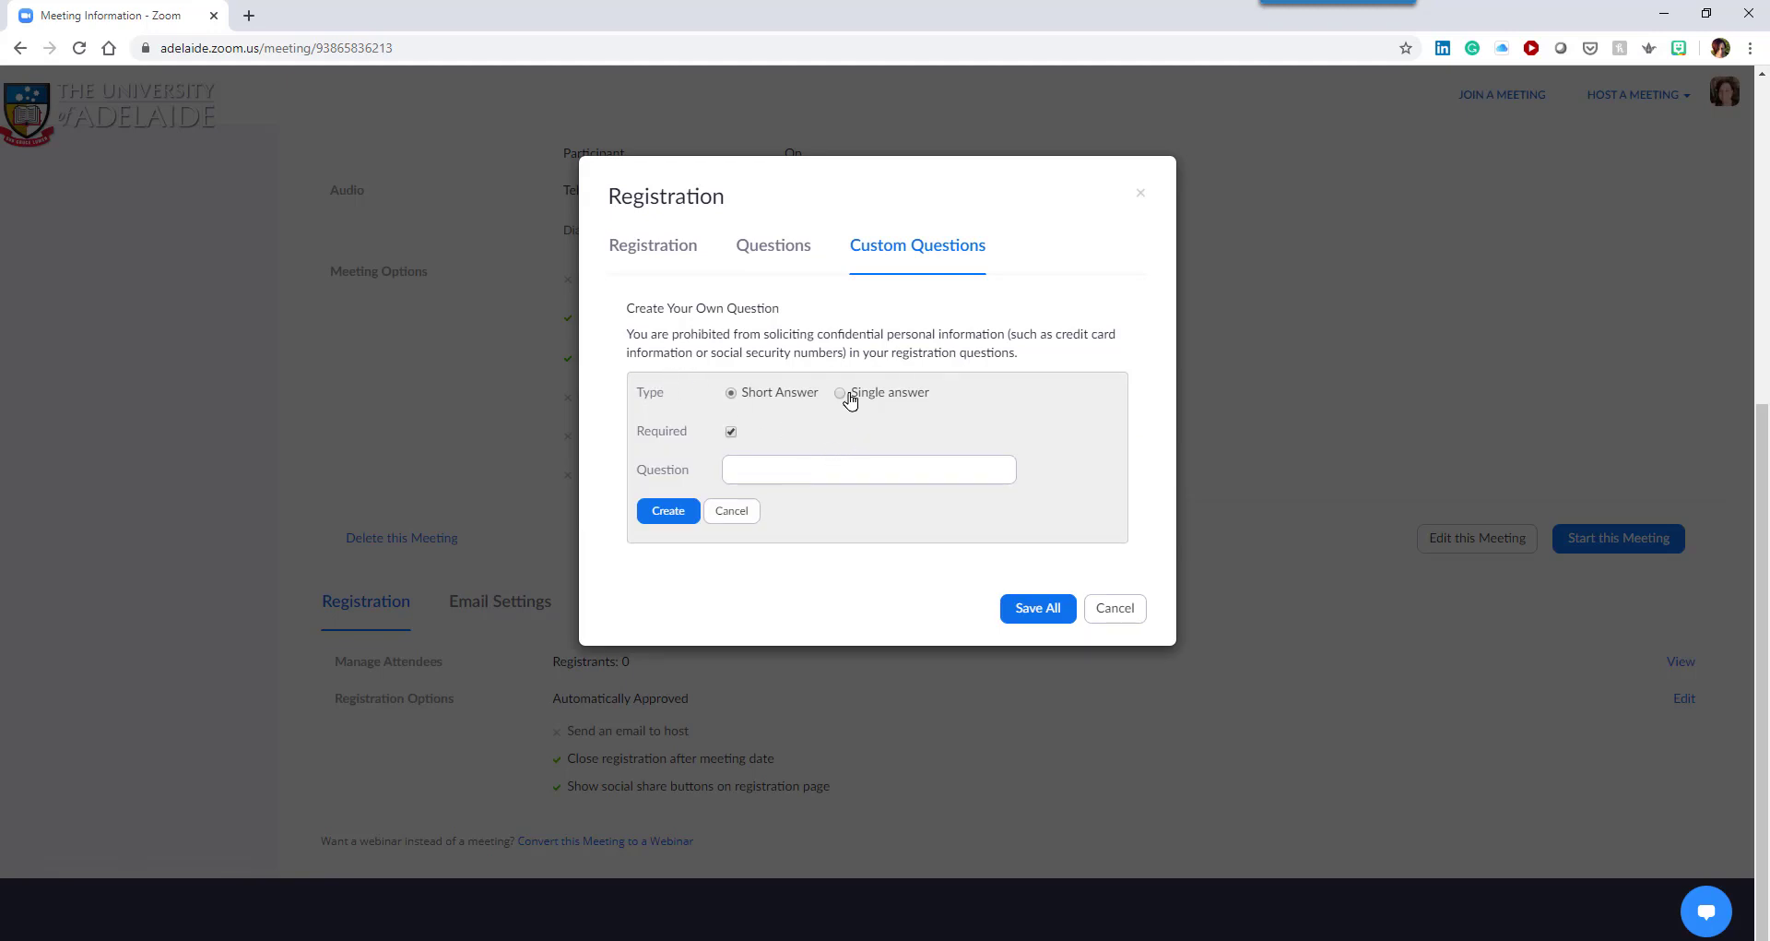
click(786, 467)
text(What is your current level of experience with Zoom?)
click(666, 512)
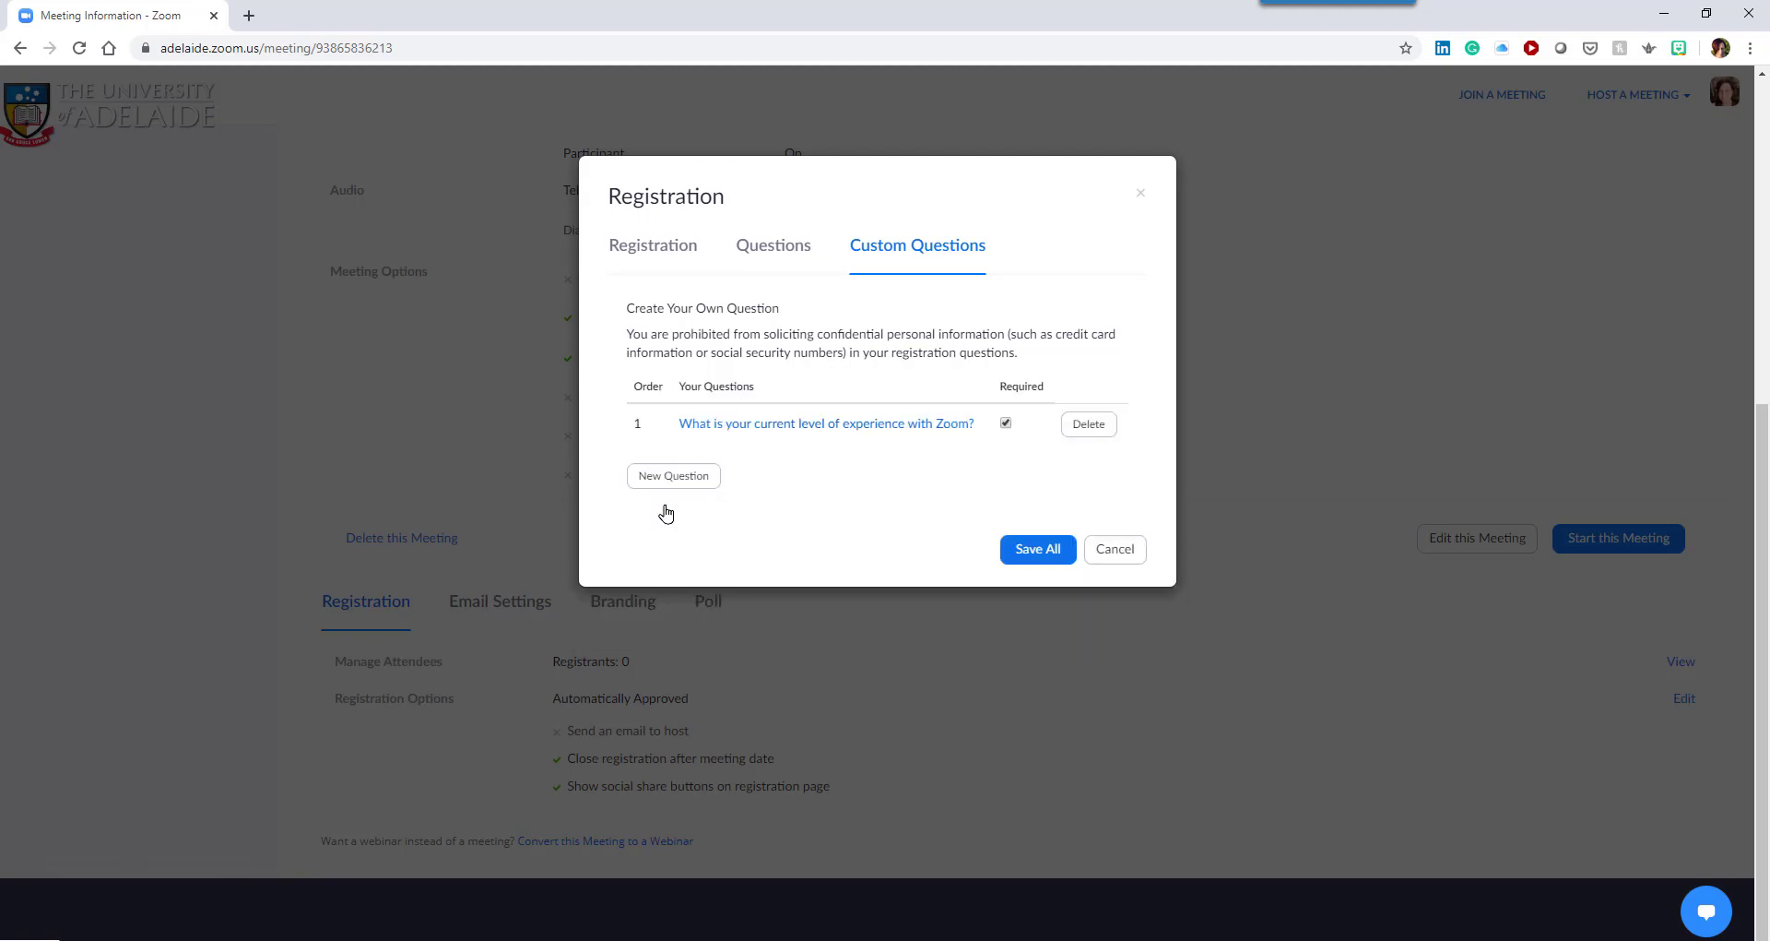
click(1035, 551)
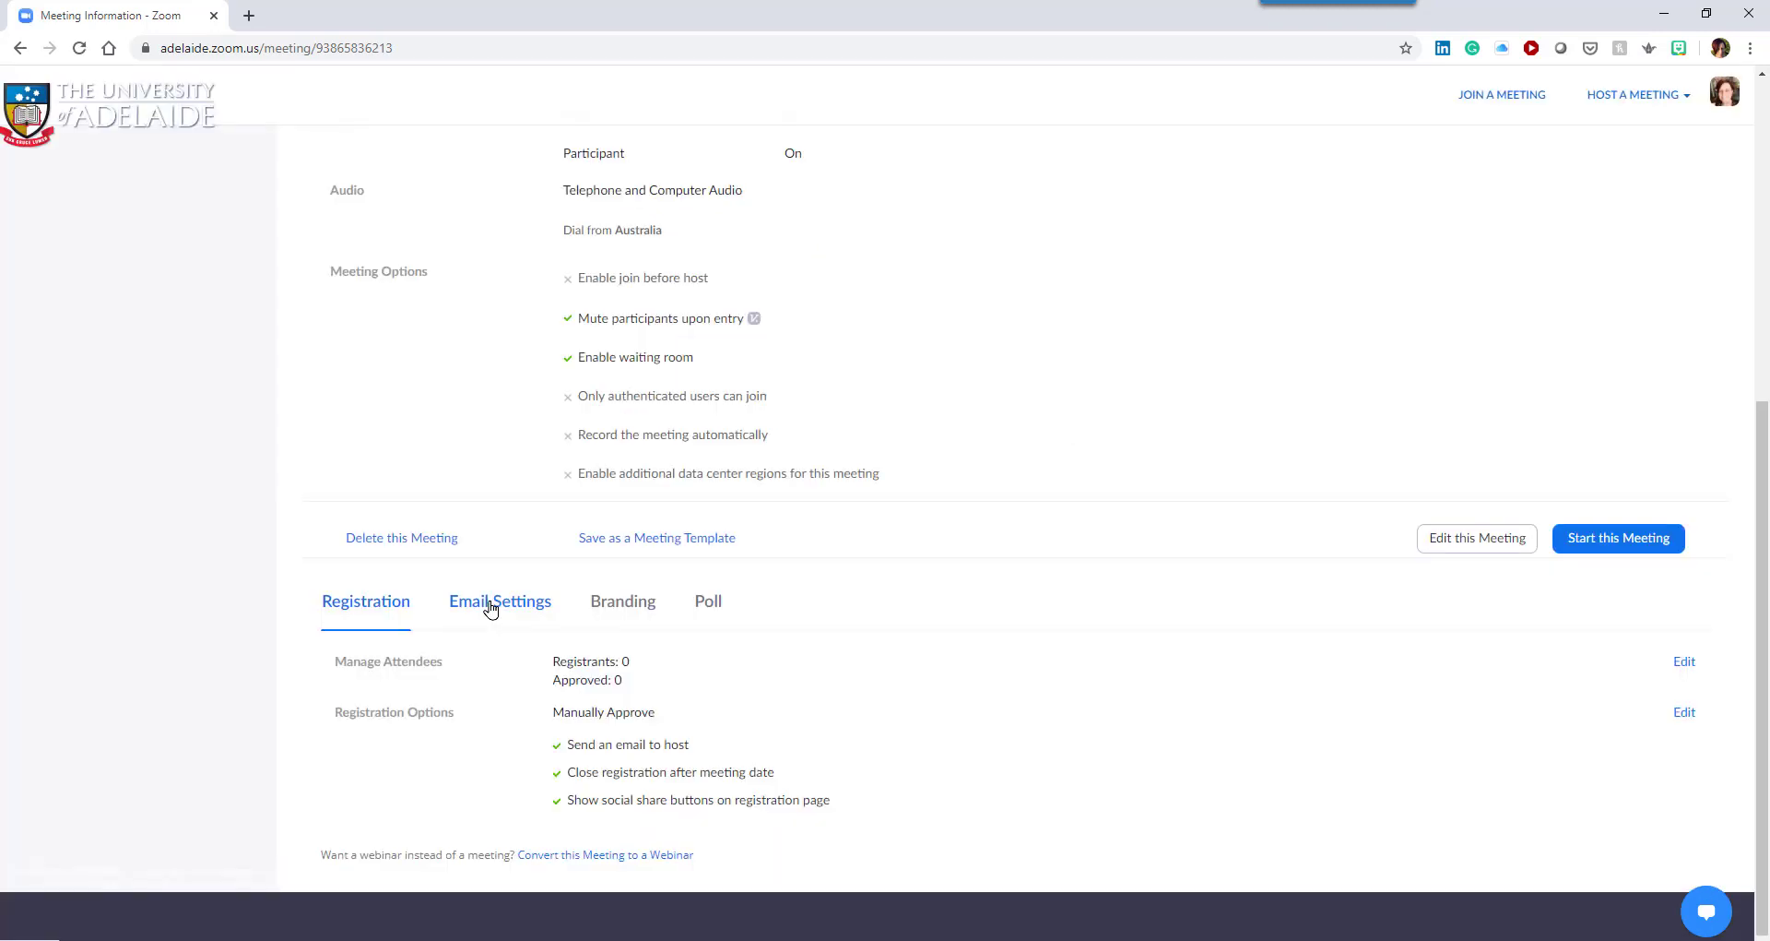
Open the email contact in the meeting's email settings, review its name and address, and save it.
click(490, 602)
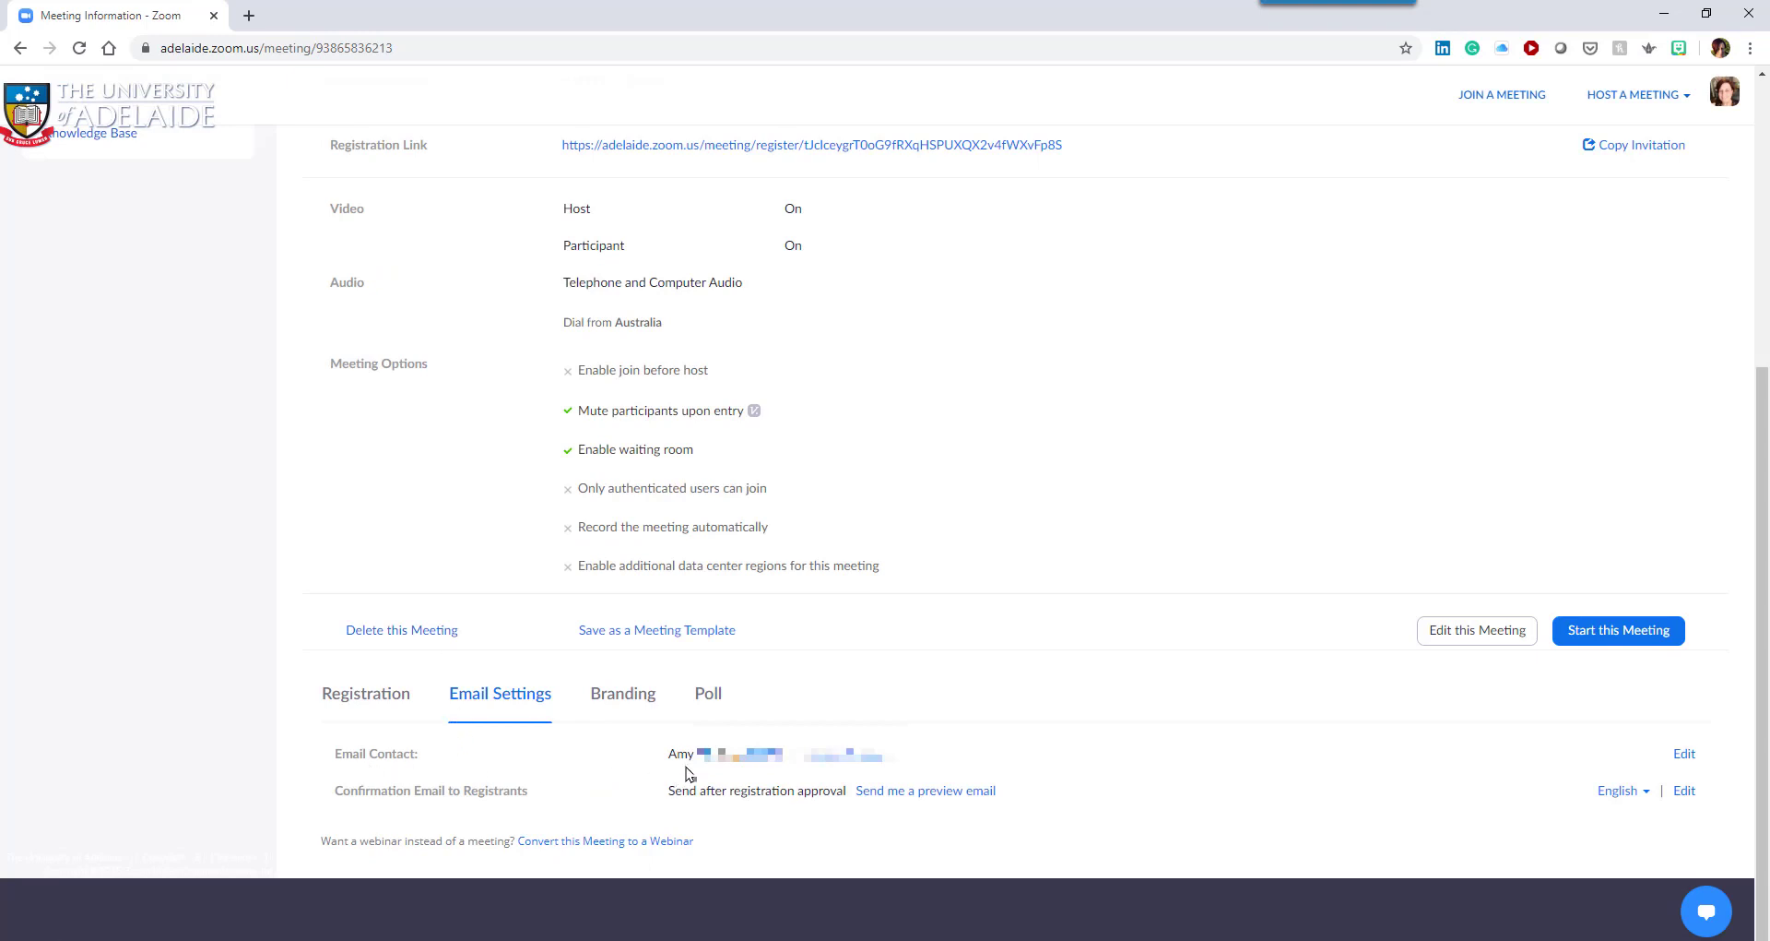
drag(323, 758, 918, 761)
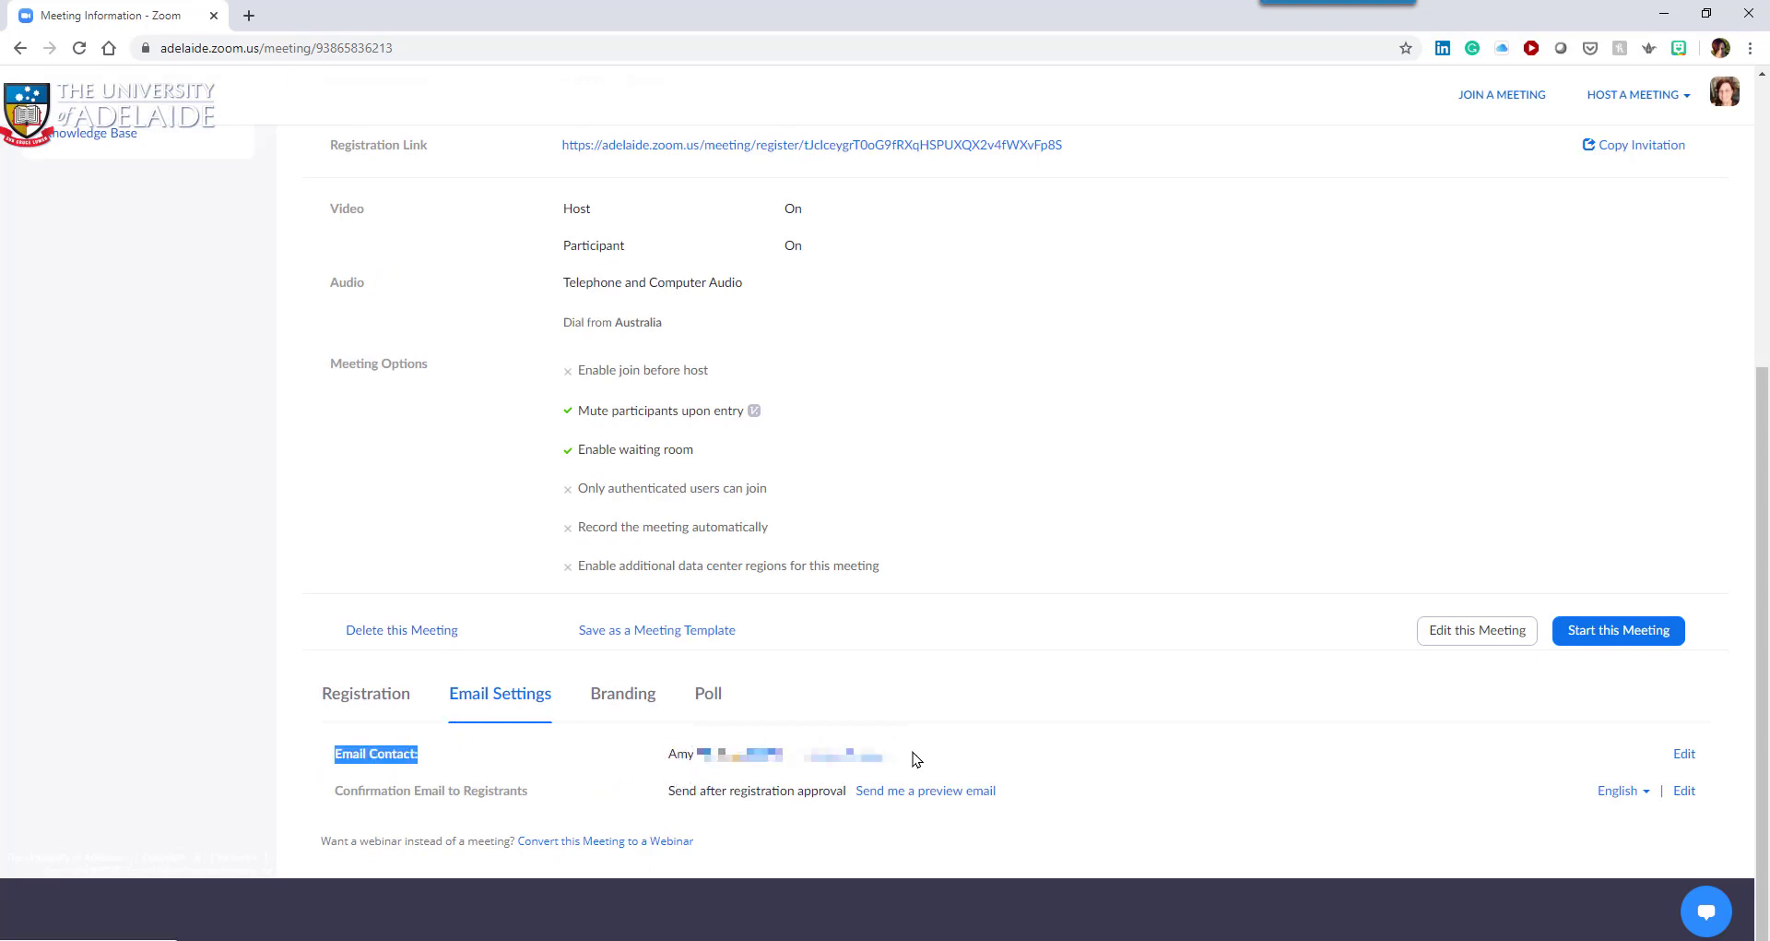
click(991, 767)
click(1684, 754)
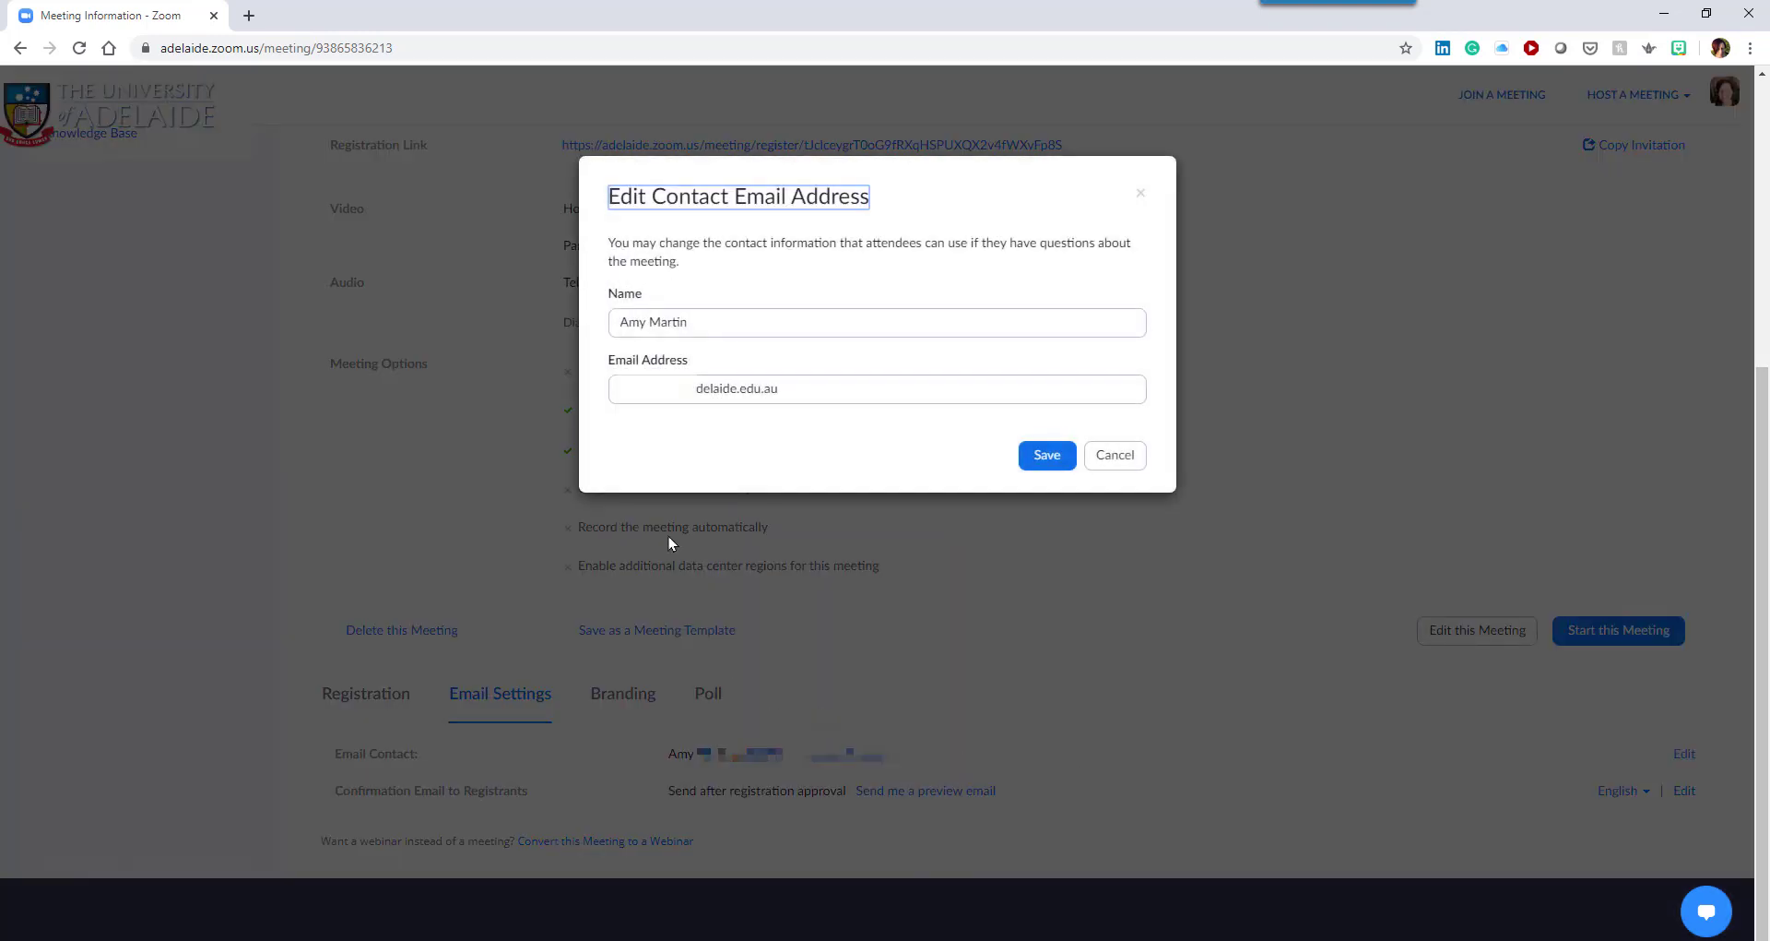
click(1049, 458)
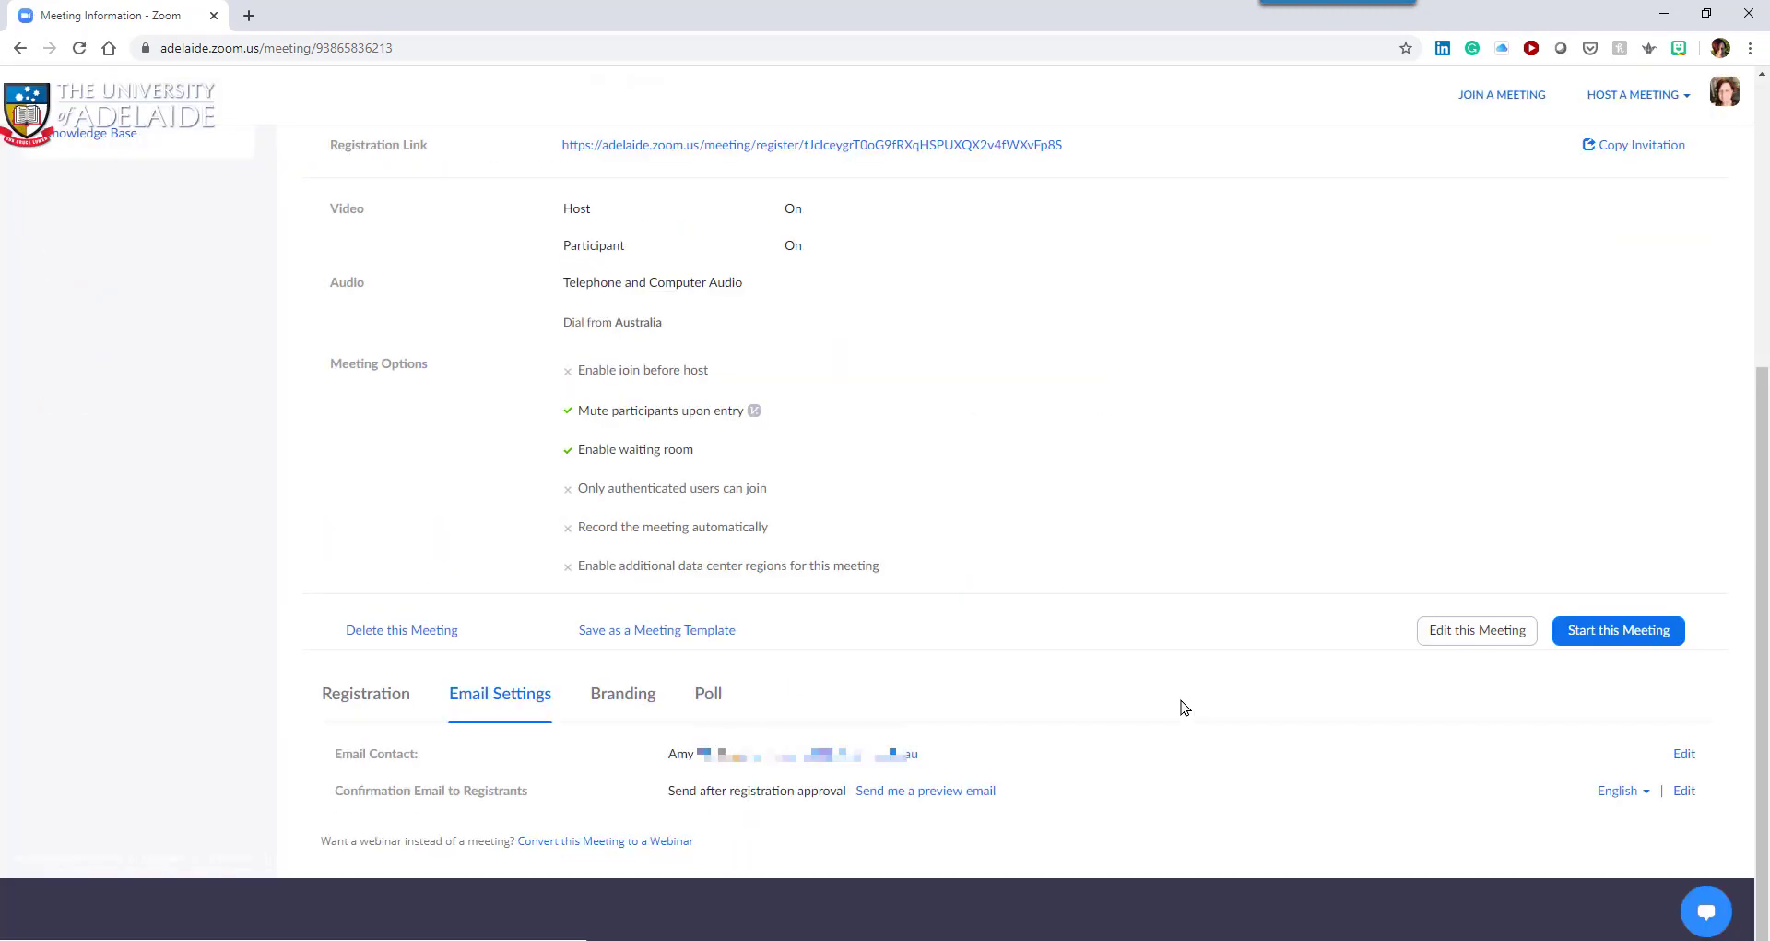
Add the text "Custom info" below the thank-you line of the registrants' confirmation email and save it.
click(1685, 792)
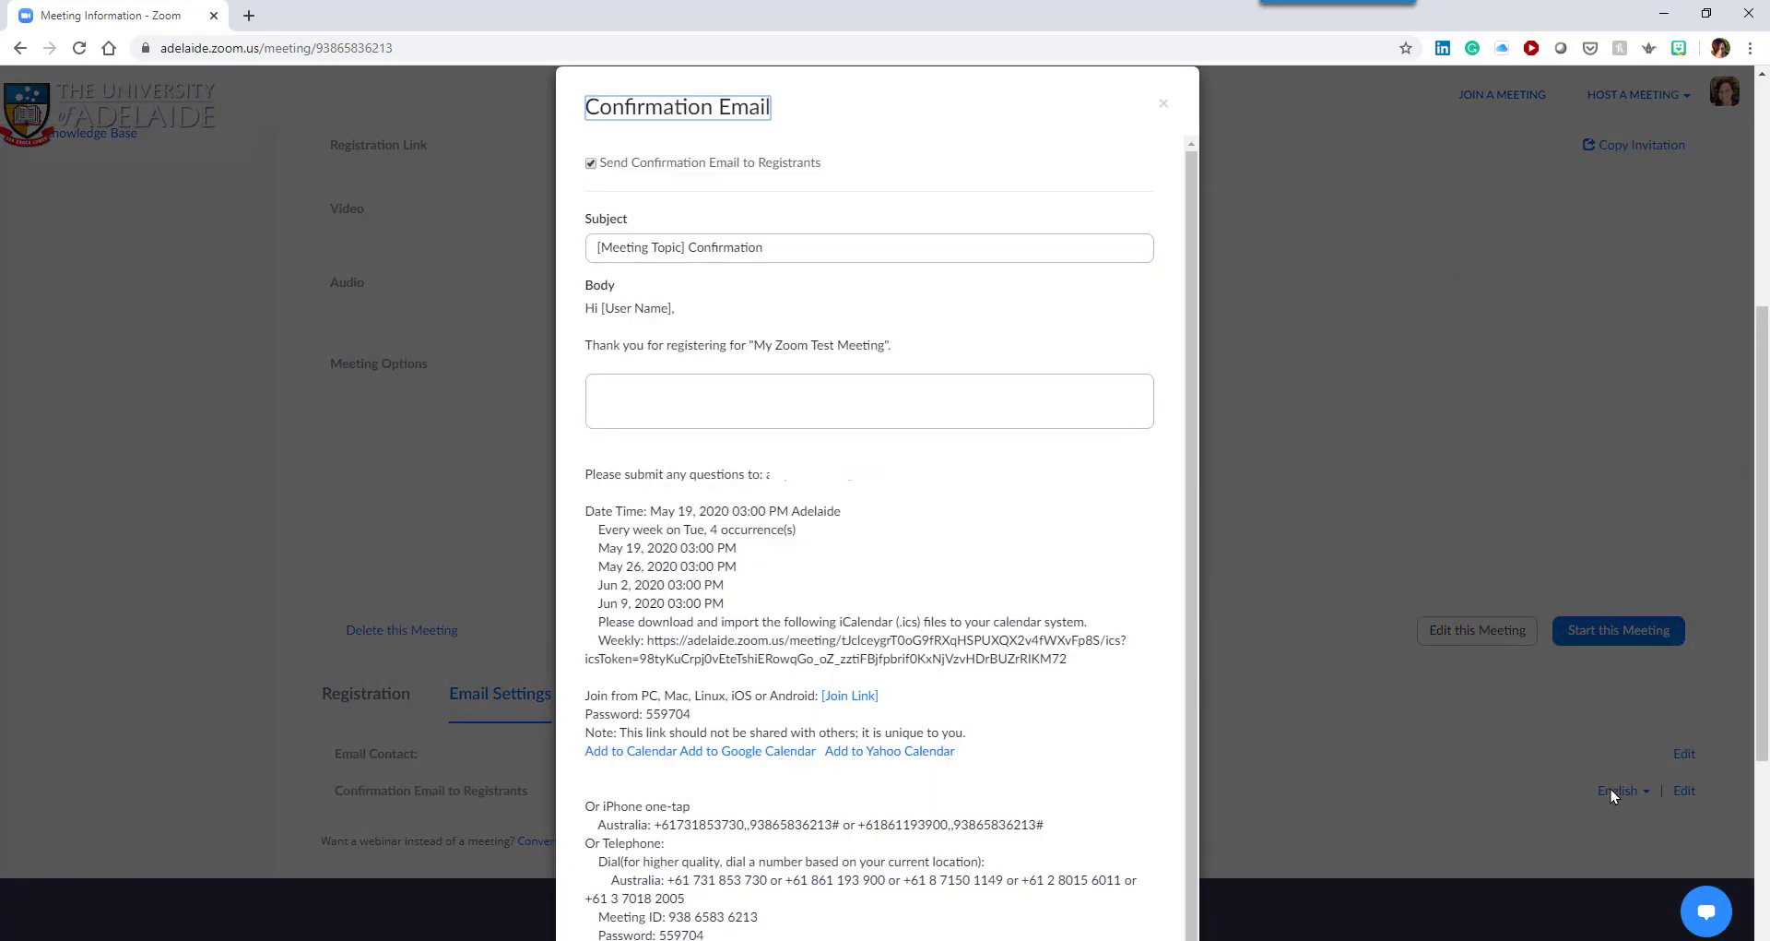
click(648, 385)
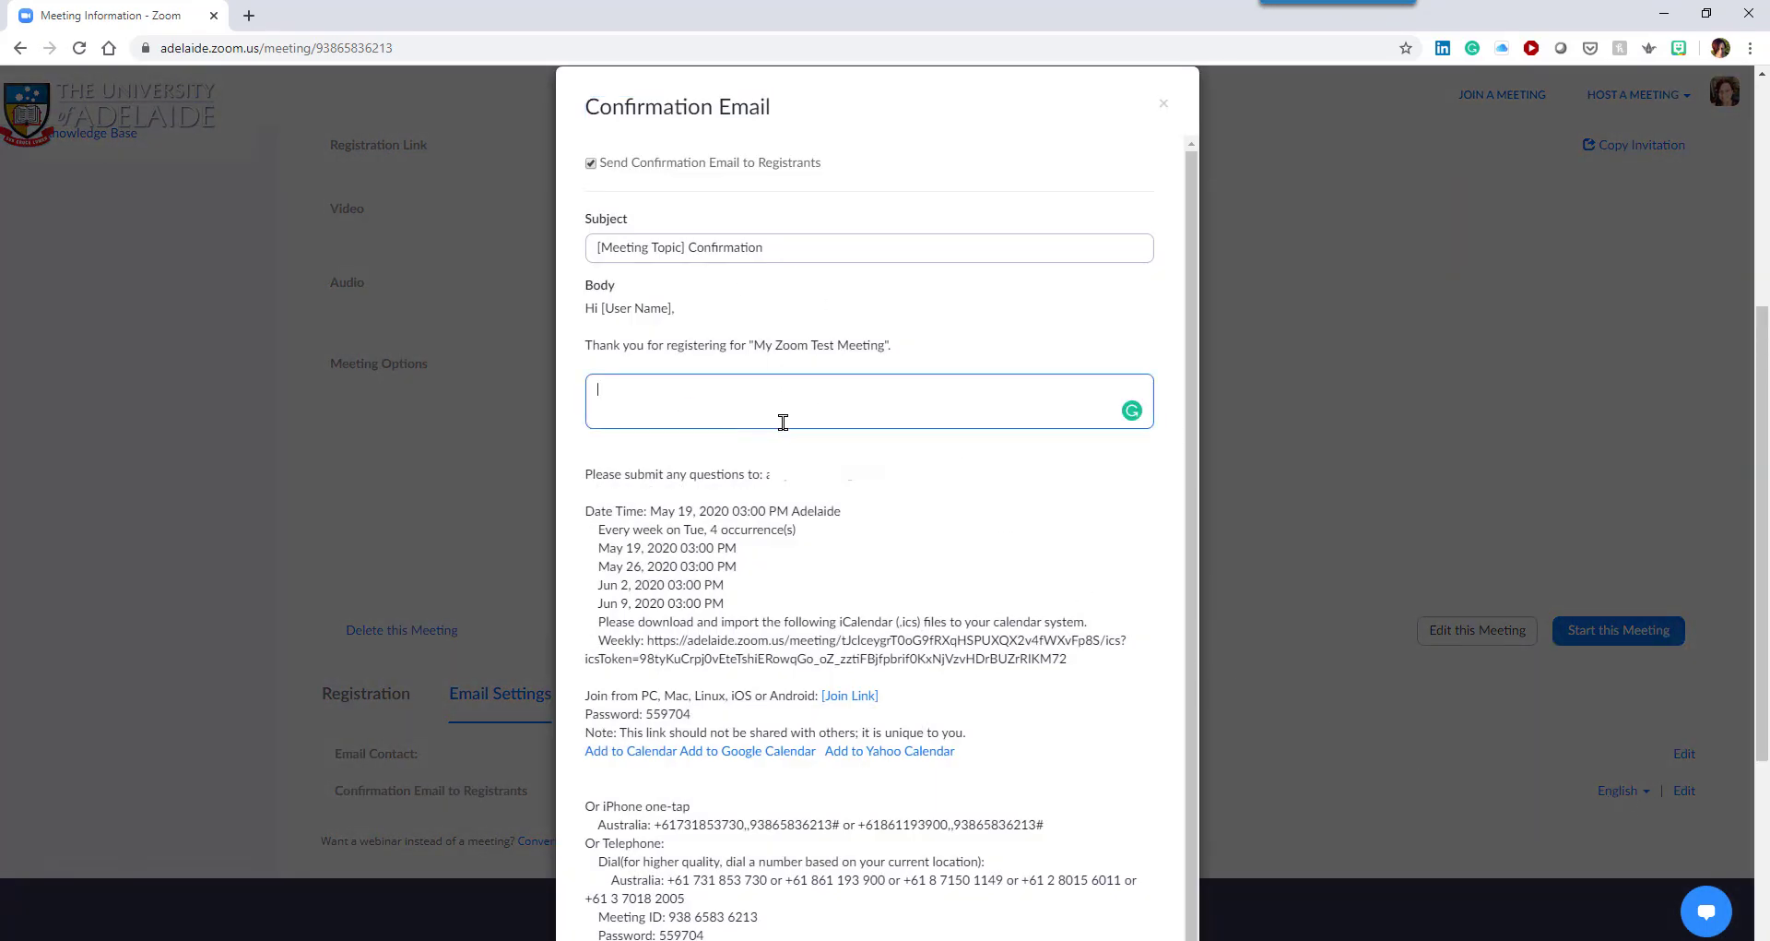
text(Custom info)
scroll(881, 625, down, 5)
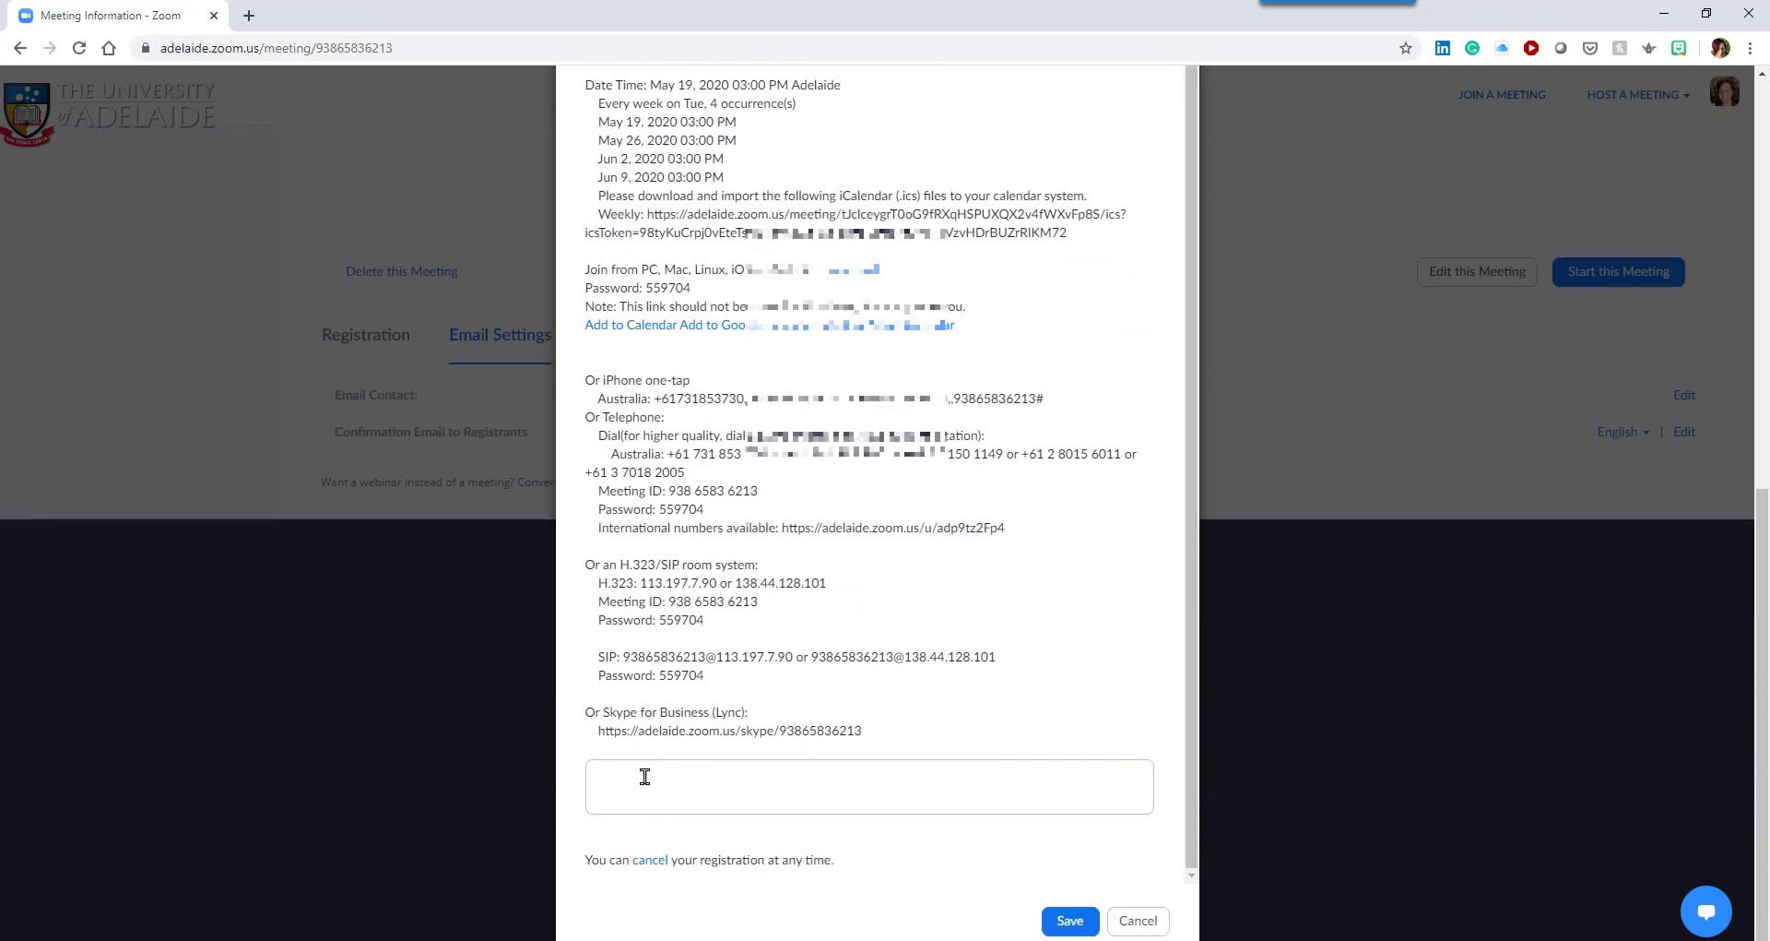
click(1070, 920)
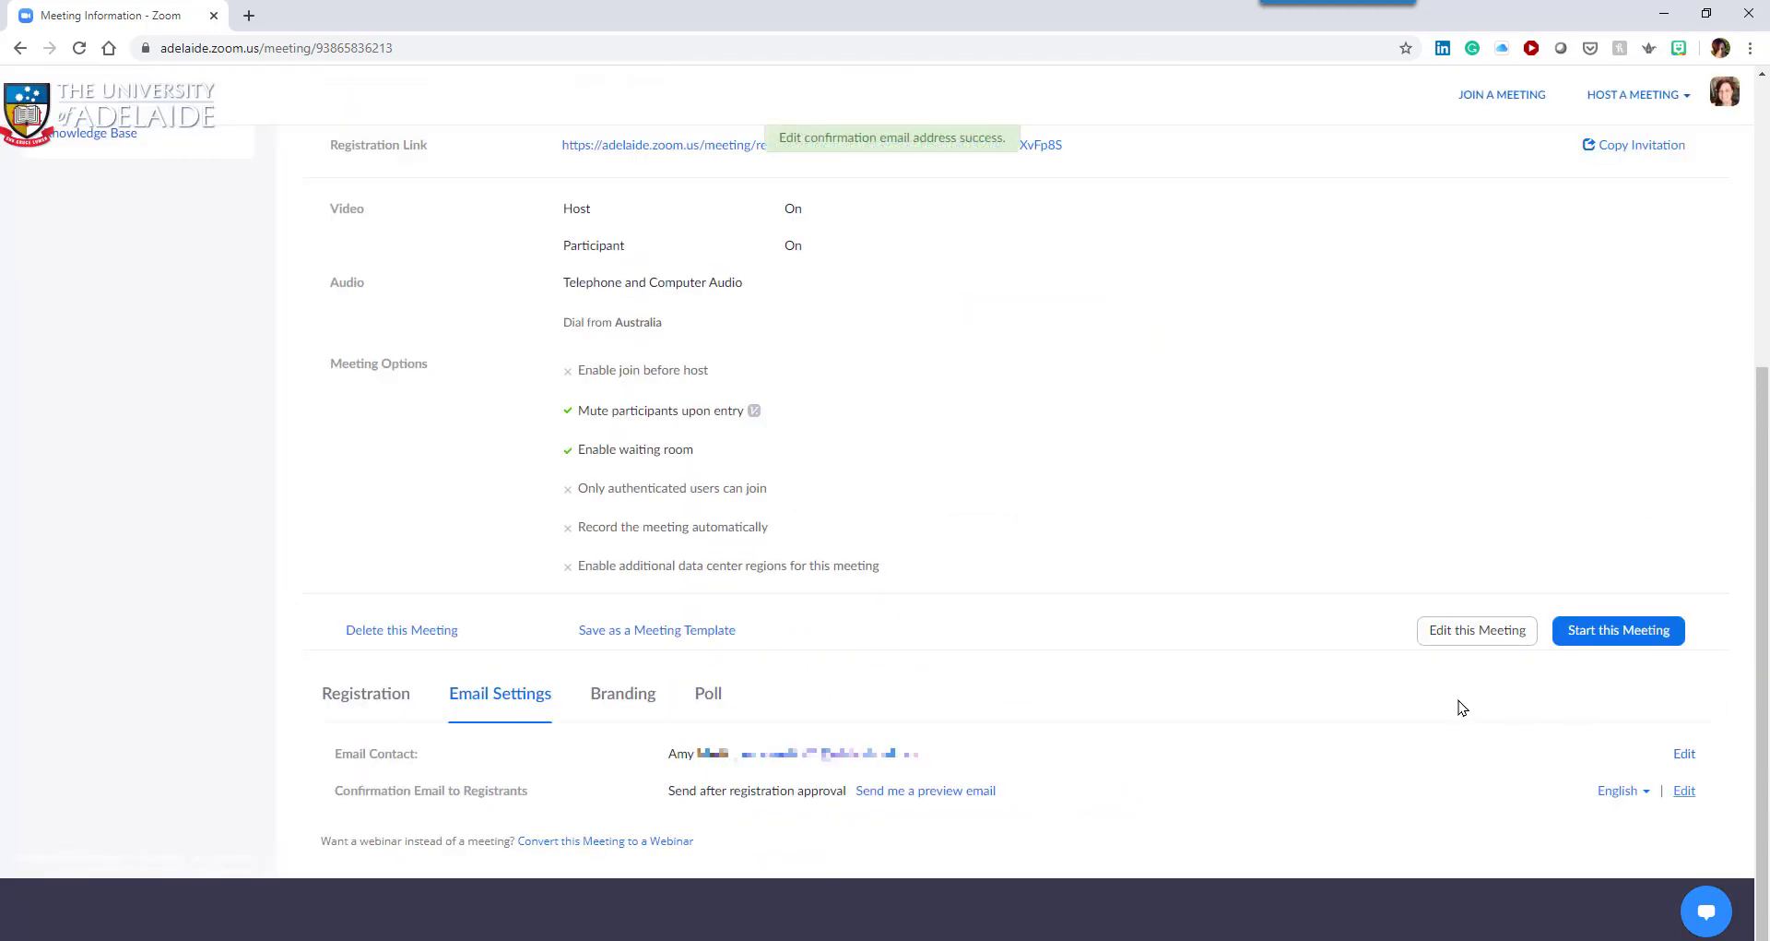
Open the meeting's branding settings to examine the banner and logo image requirements.
click(624, 694)
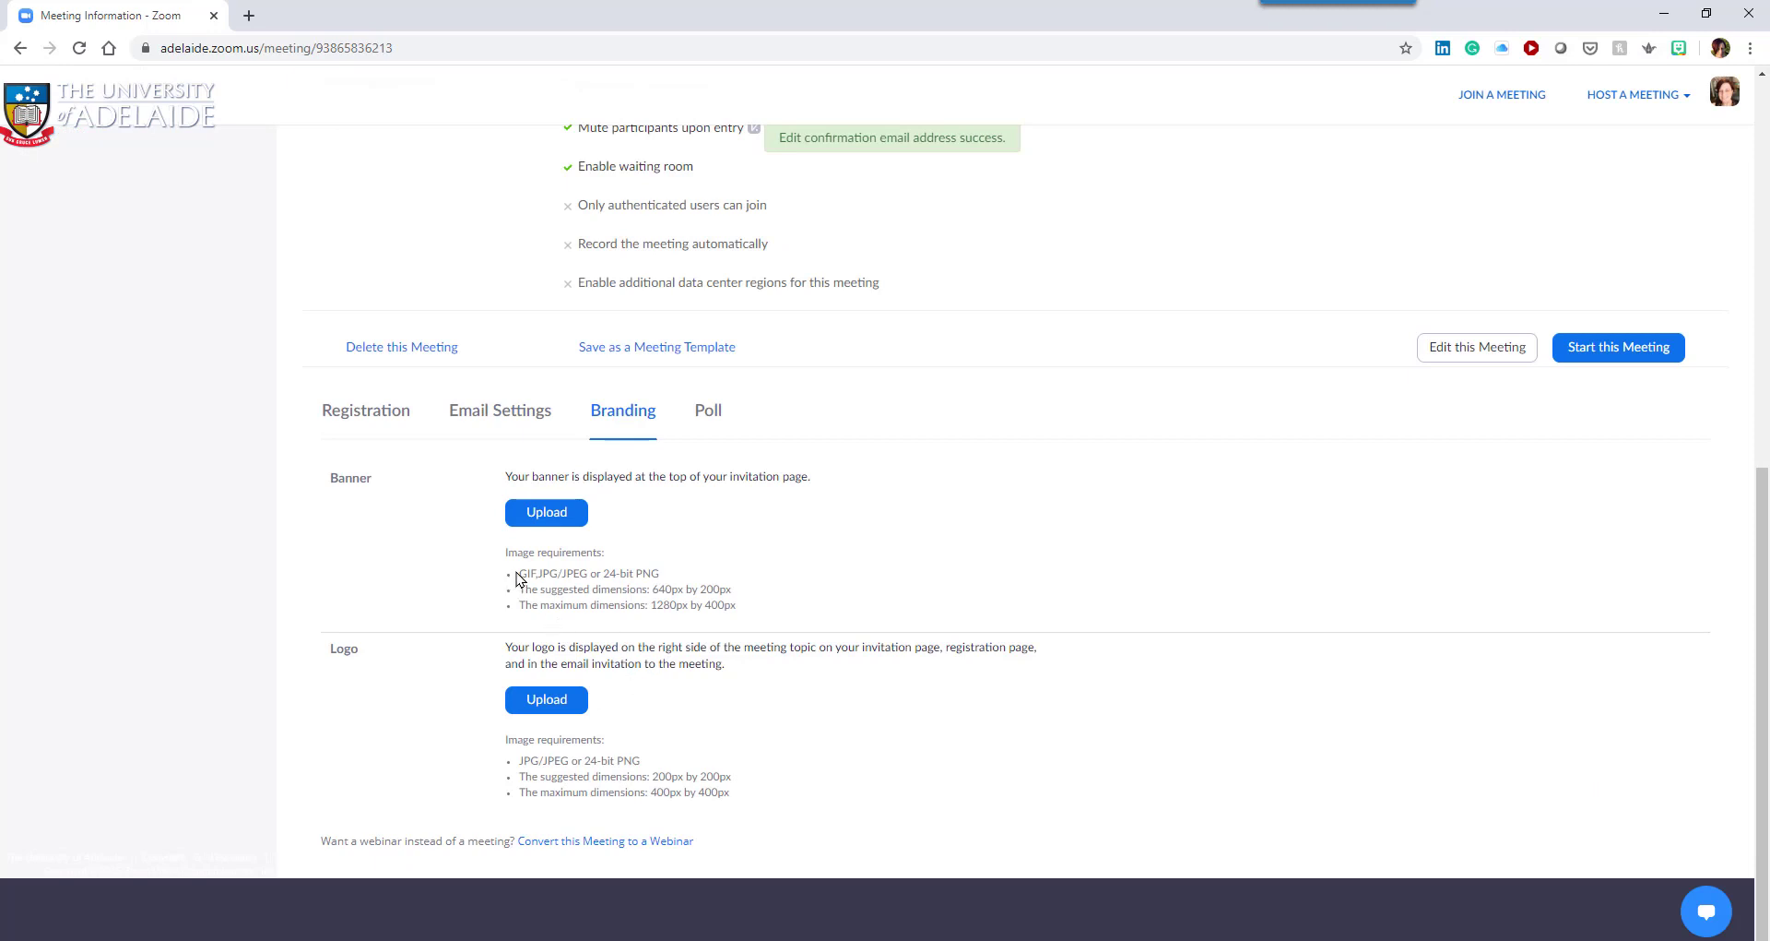